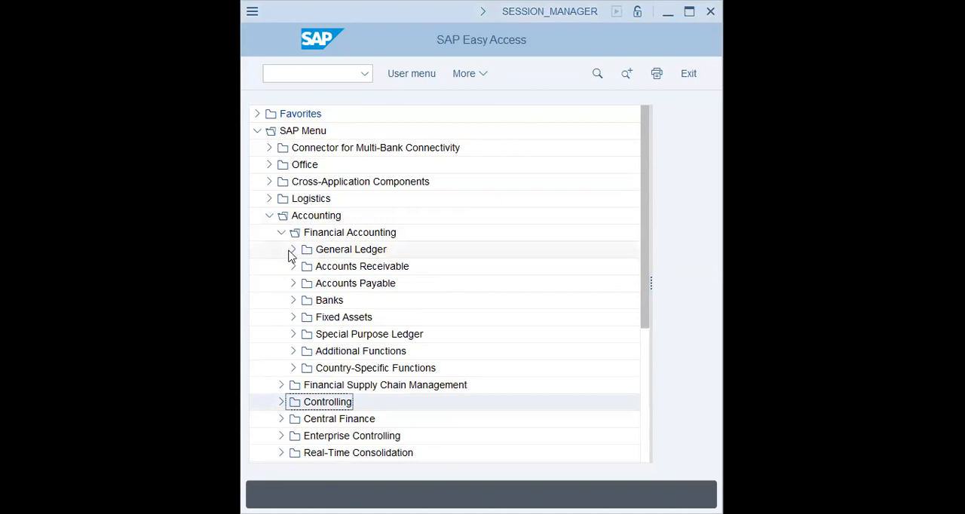
- Look through the General Ledger folder under Financial Accounting, and collapse the Accounting tree
left_click(352, 250)
left_click(294, 249)
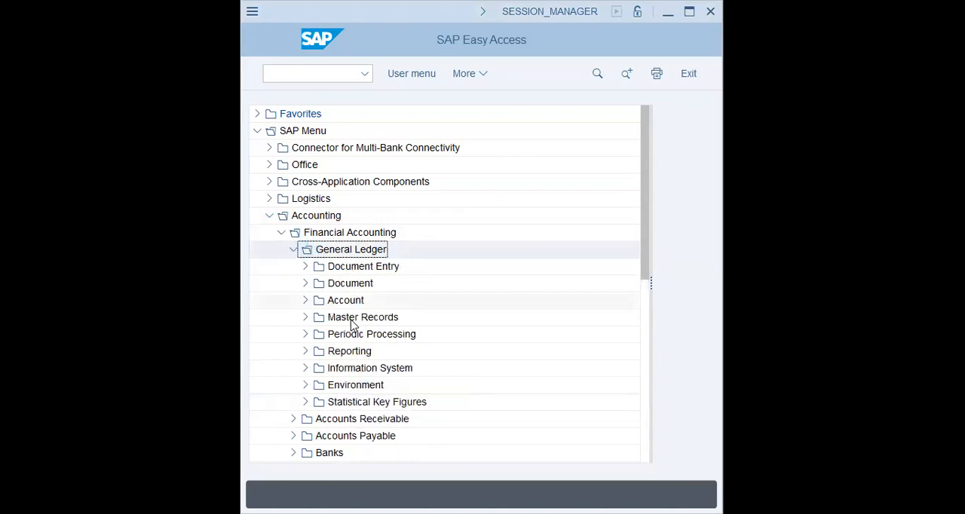
left_click(293, 250)
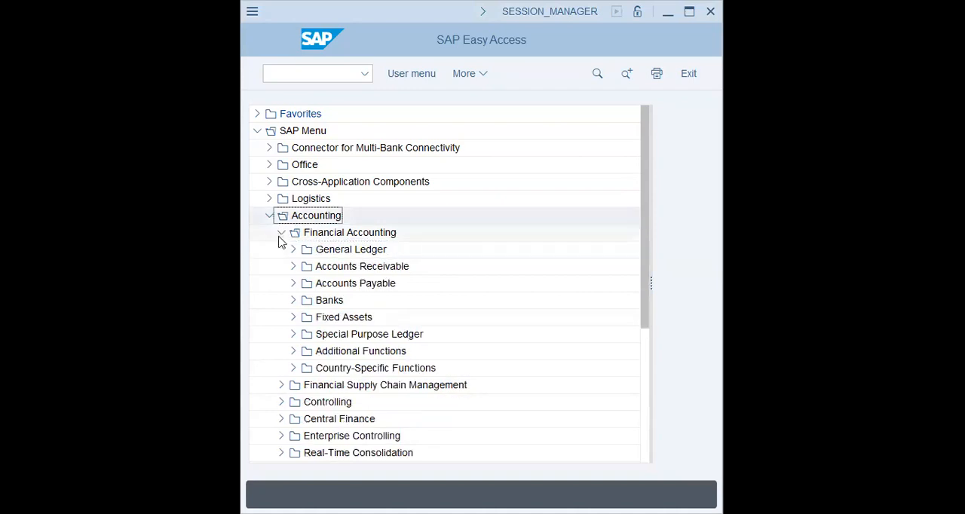
left_click(281, 233)
left_click(269, 216)
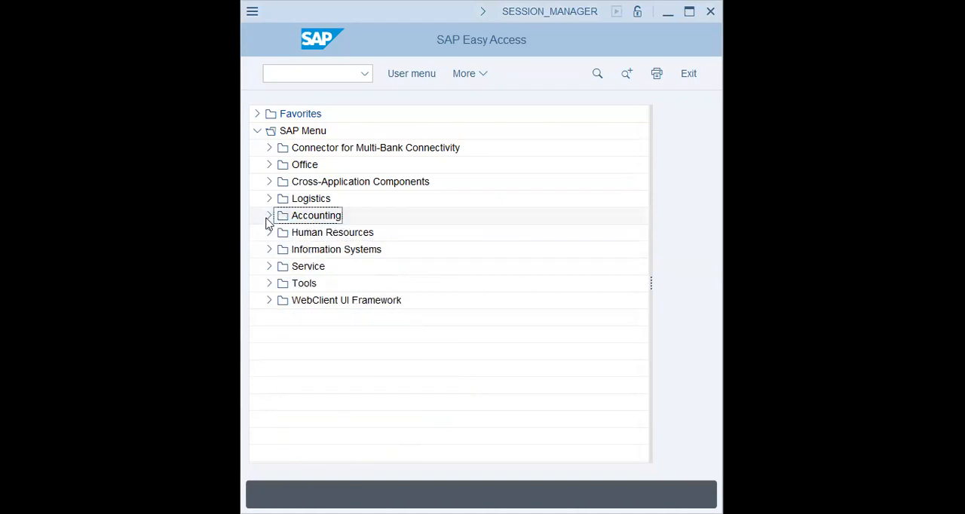
- Expand Controlling under Accounting and examine its subareas, from Cost Element Accounting to Profit Center Accounting
left_click(268, 217)
left_click(281, 267)
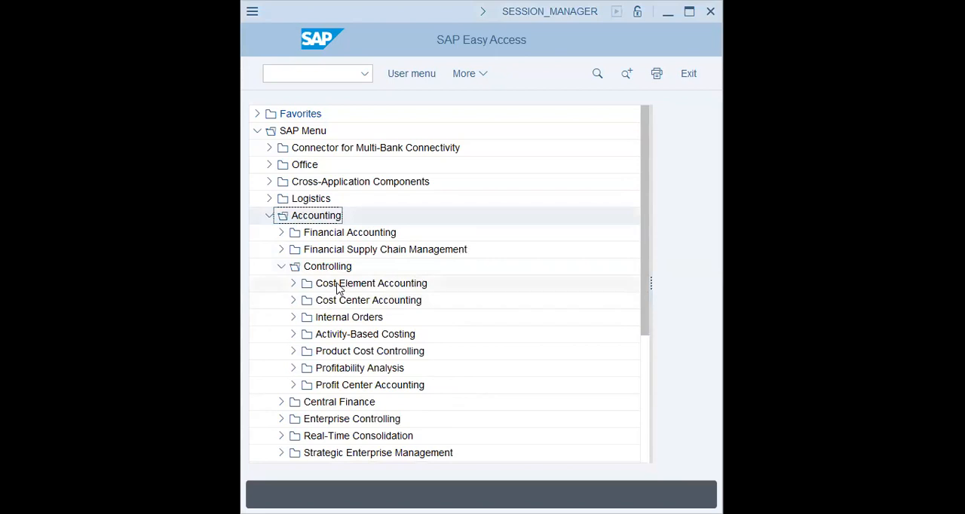
left_click(338, 285)
left_click(344, 318)
left_click(341, 283)
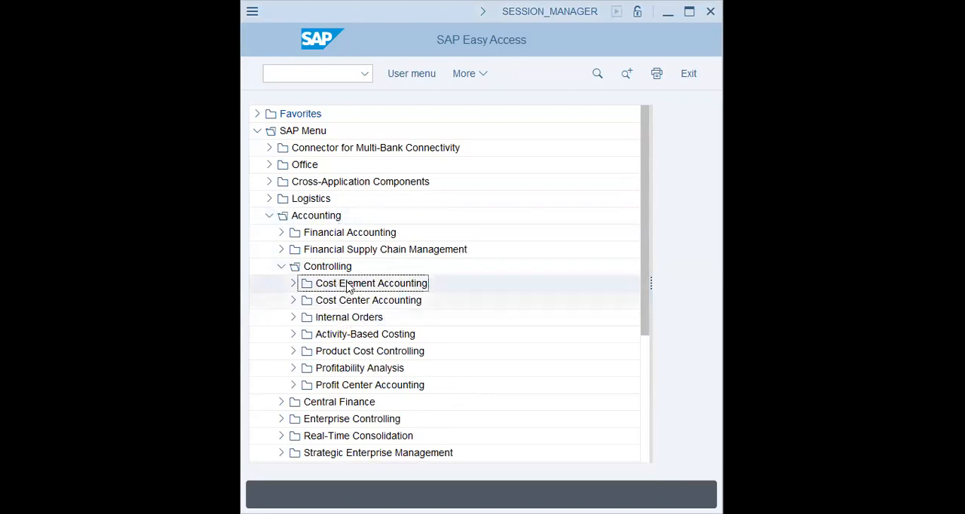
left_click(349, 303)
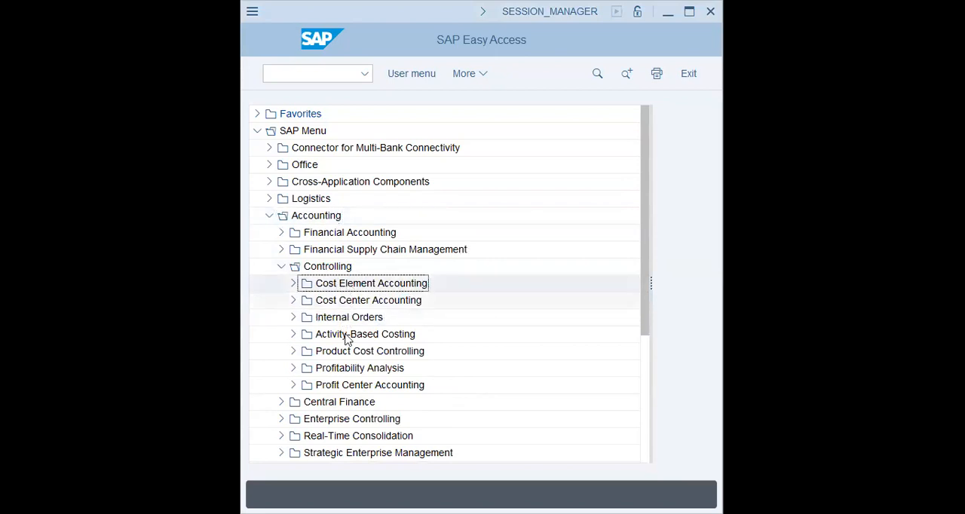
left_click(359, 371)
left_click(366, 386)
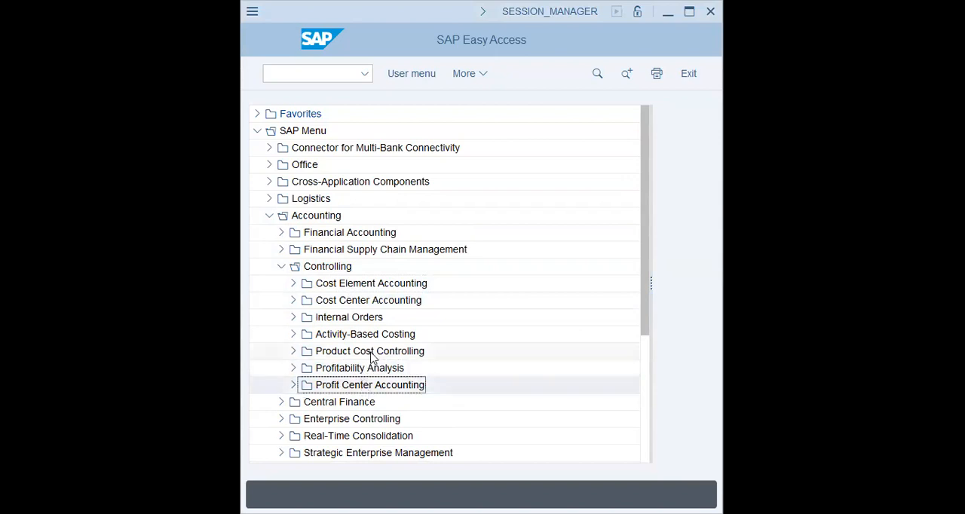
left_click(371, 352)
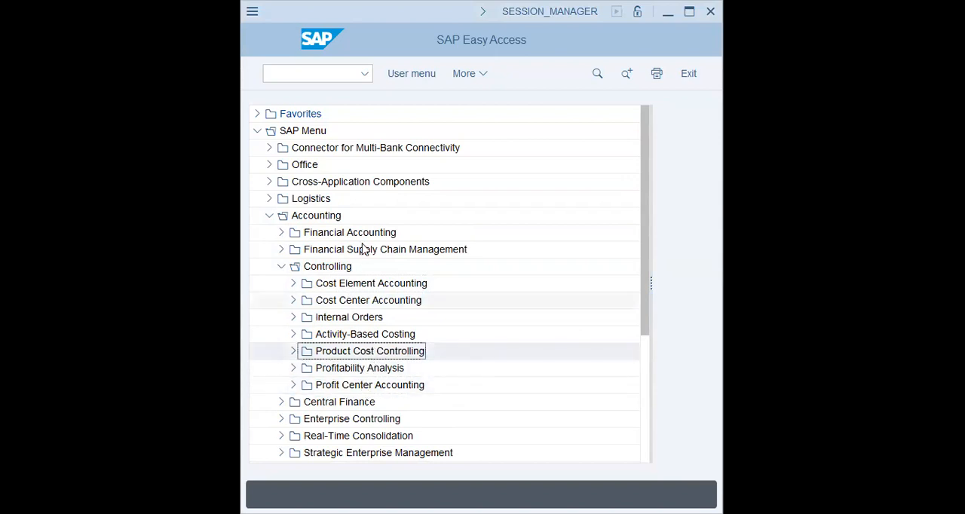
- Start transaction FS00 - Centrally from Individual Processing of G/L Accounts in the General Ledger's Master Records
left_click(281, 267)
left_click(280, 234)
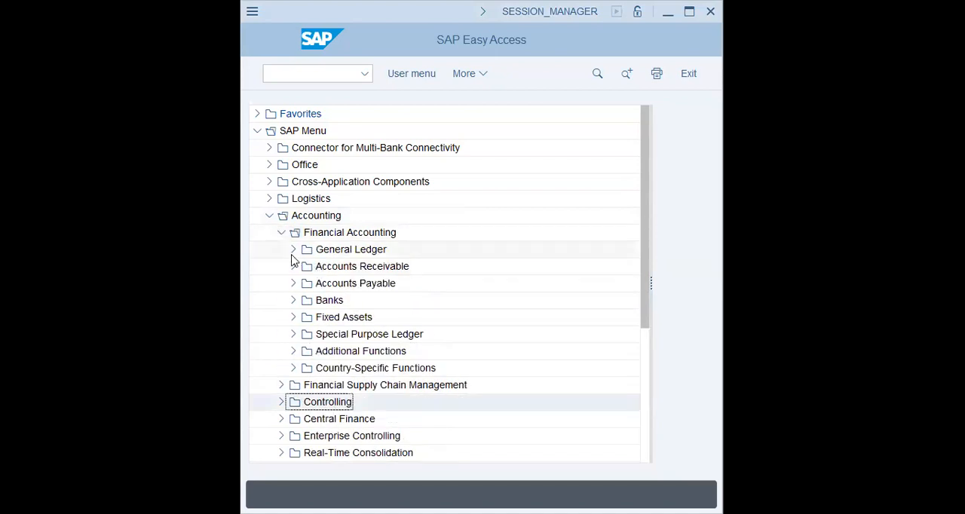
left_click(293, 251)
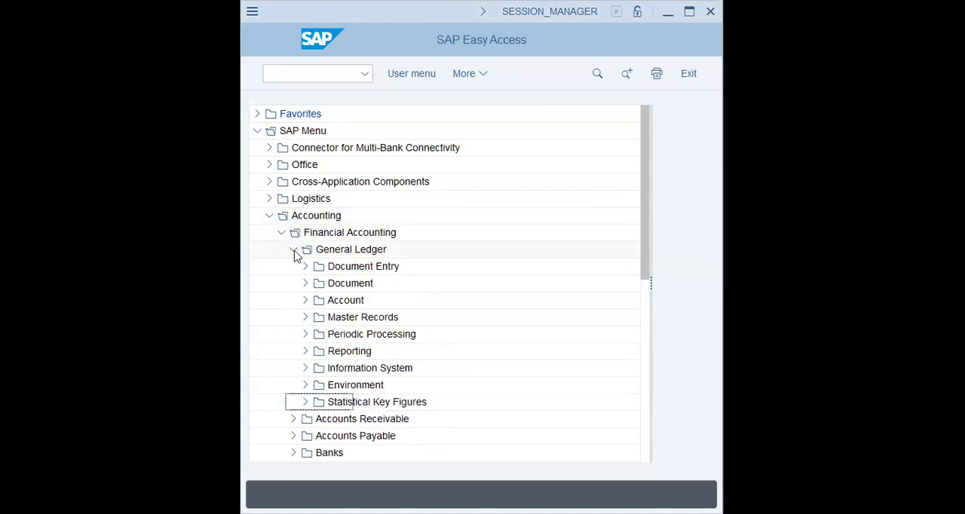
left_click(304, 317)
left_click(318, 334)
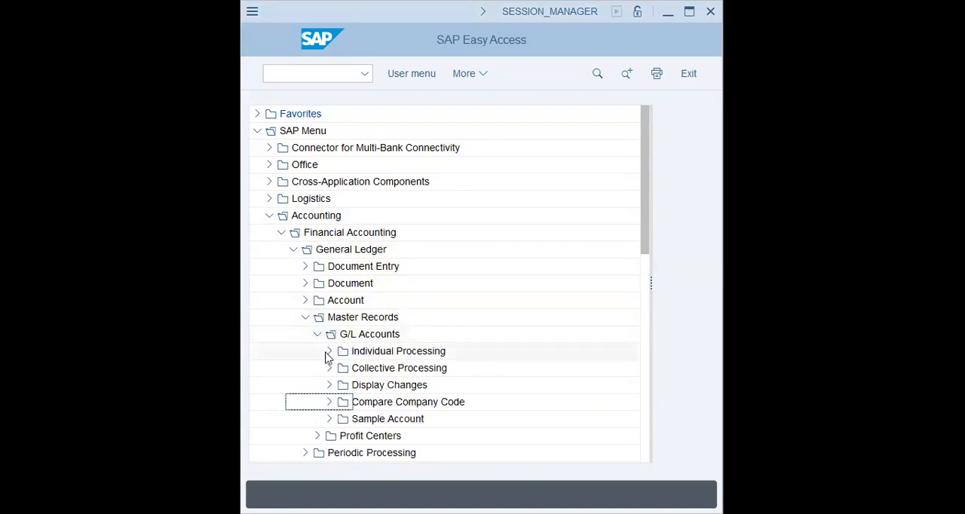
left_click(329, 351)
left_click(386, 369)
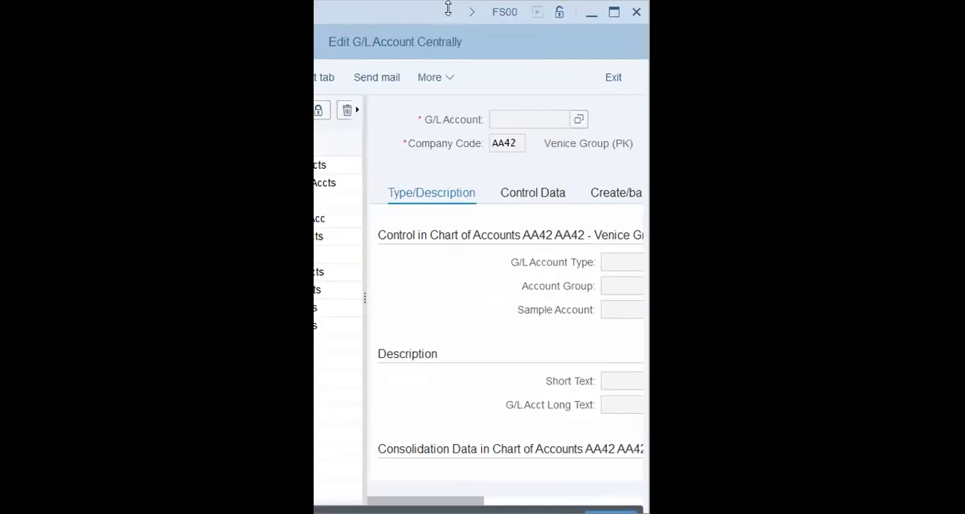
- Display the Building APC account from the Assets group in a maximized window and view its control data
left_click(615, 12)
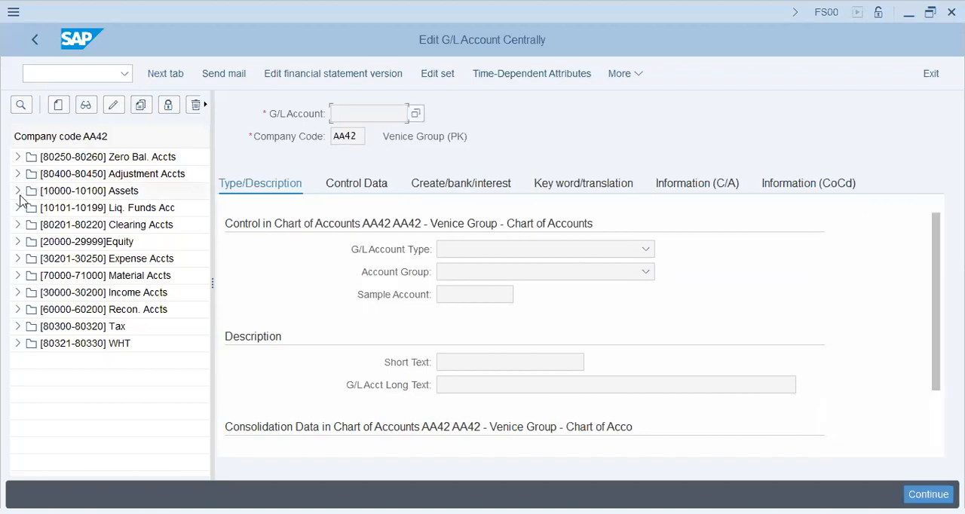
left_click(17, 191)
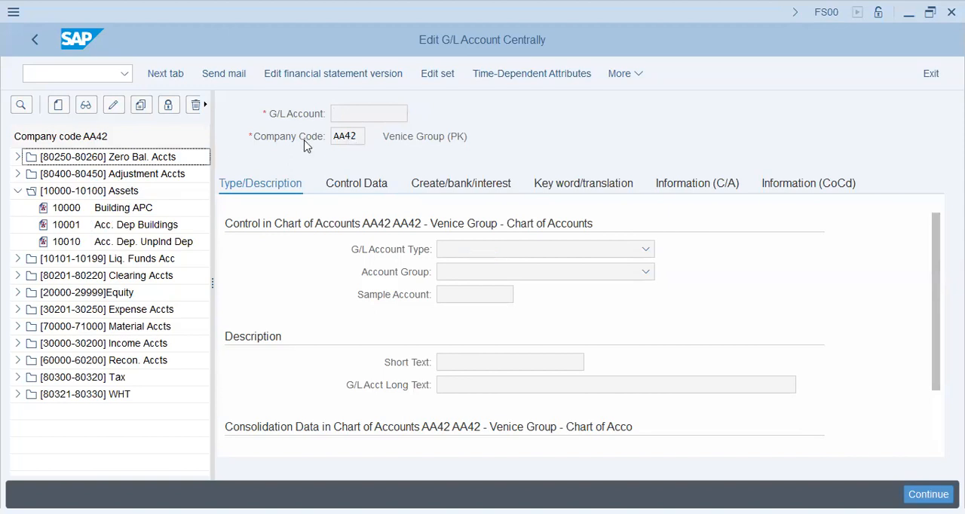
double_click(122, 208)
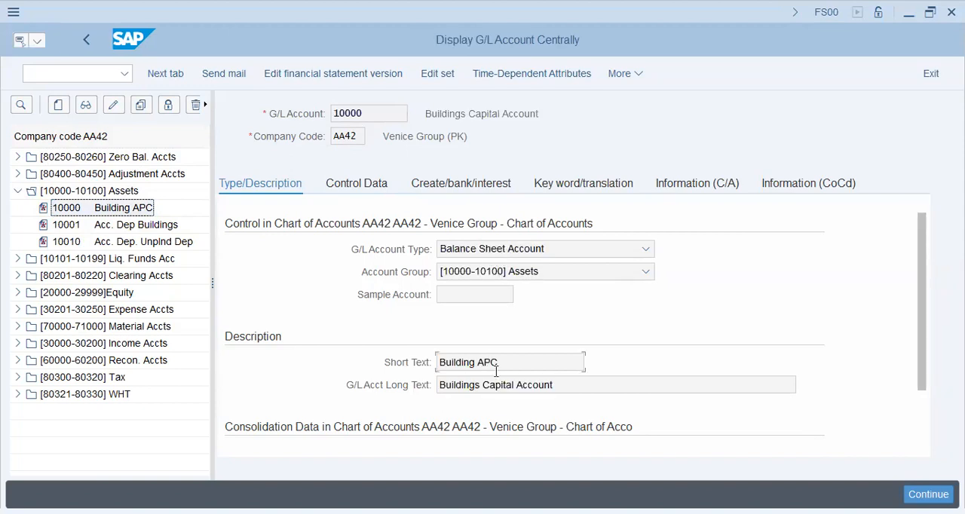
left_click(463, 187)
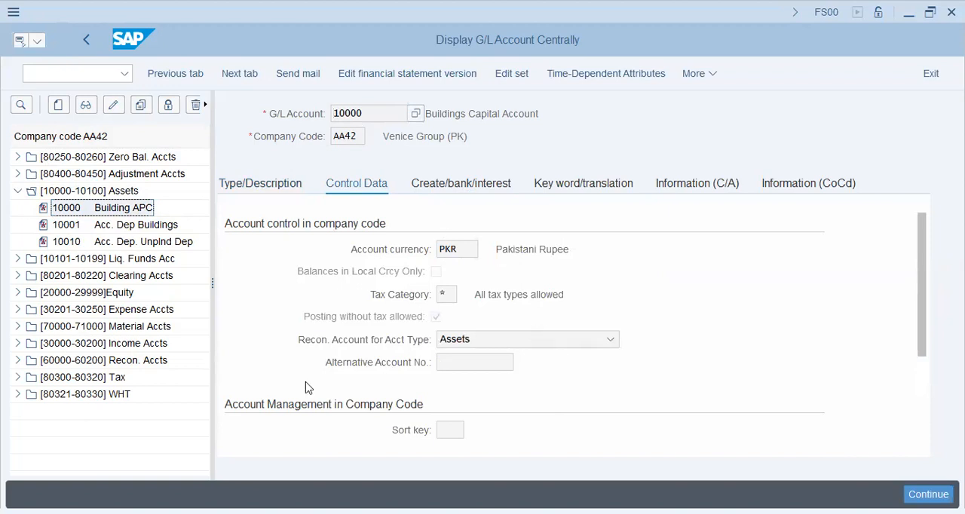
- Return to SAP Easy Access, collapse the Accounting tree and restore the window to its smaller size
left_click(86, 42)
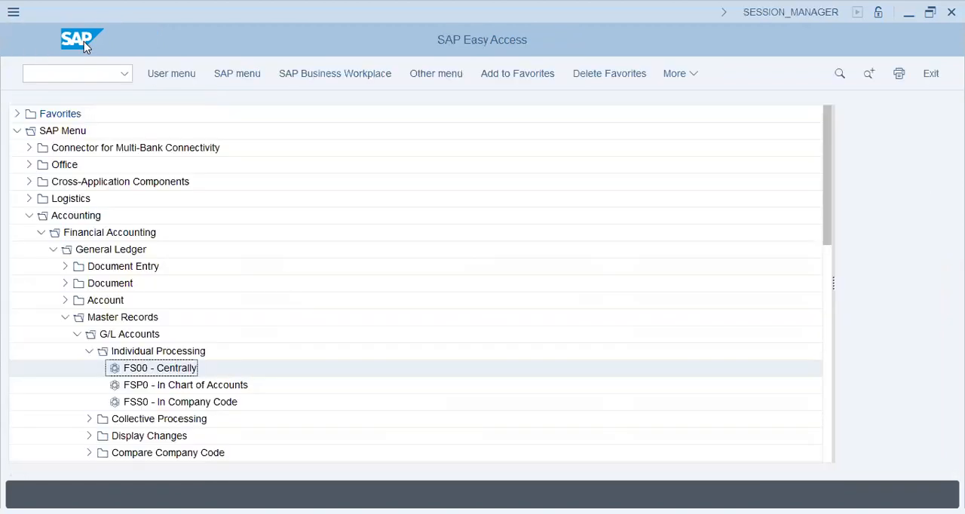
left_click(41, 232)
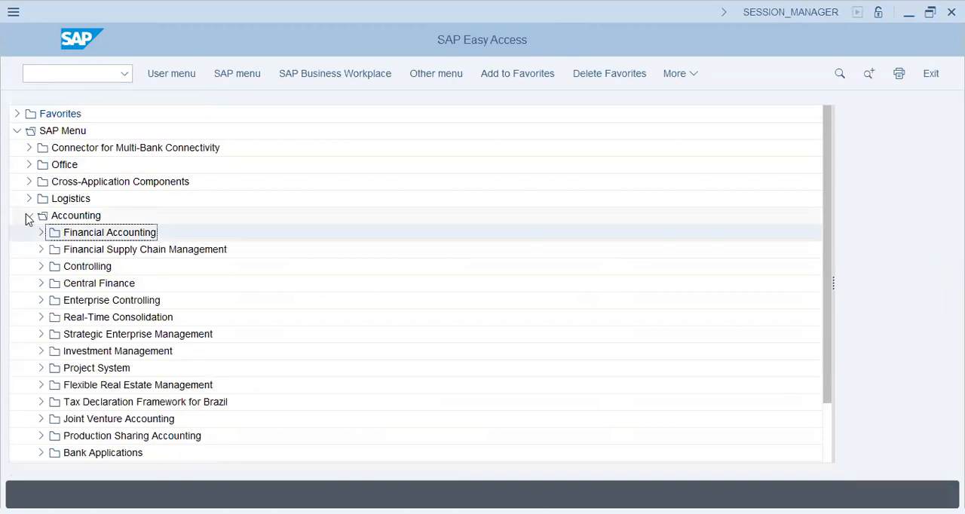
left_click(29, 215)
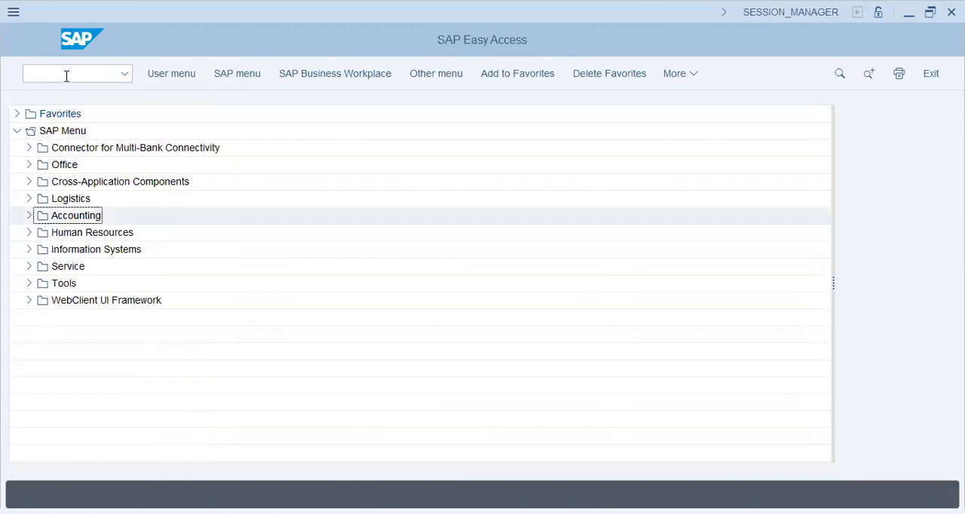
left_click(930, 14)
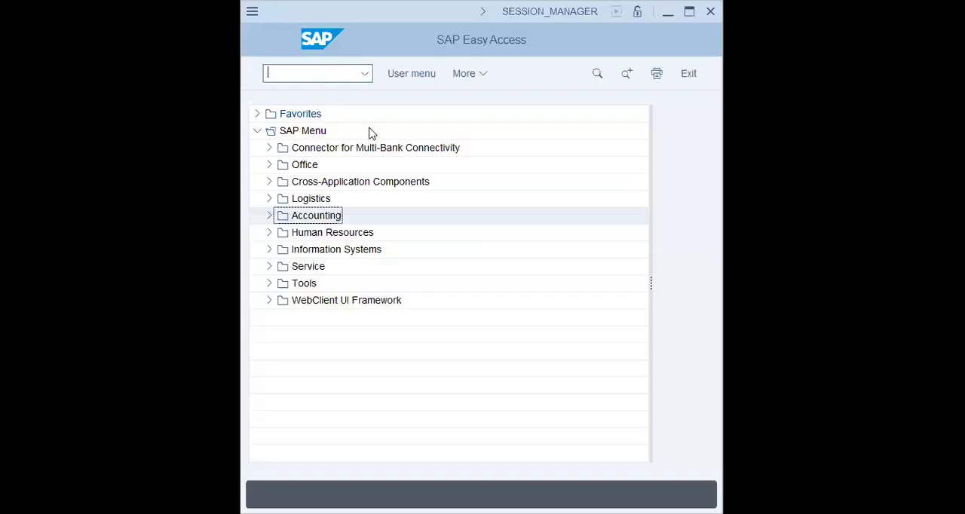
- Open the SPRO implementation guide and expand Enterprise Structure down to Financial Accounting under Definition
type("spro")
key("Return")
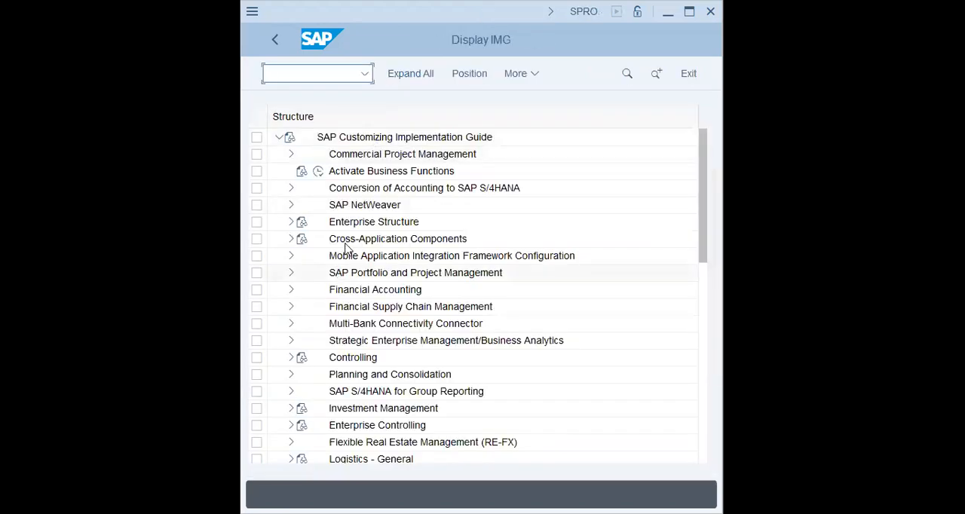
left_click(370, 224)
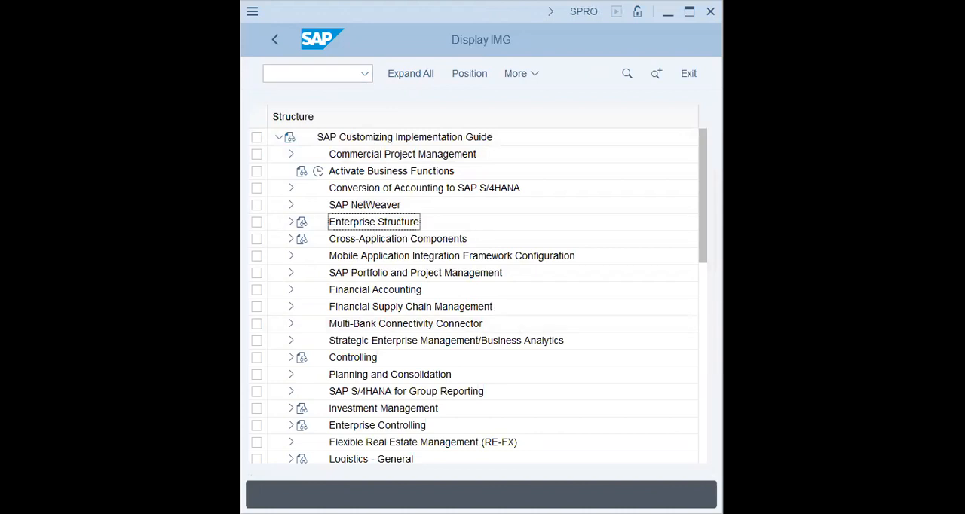
left_click(291, 222)
left_click(302, 256)
left_click(315, 272)
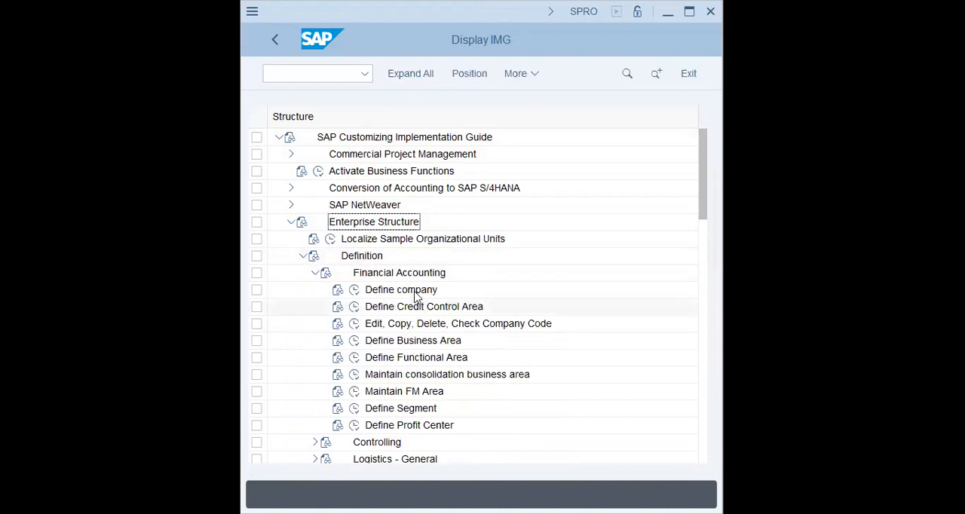
- Run the Edit, Copy, Delete, Check Company Code entry with the activity "Copy, delete, check company code"
left_click(355, 327)
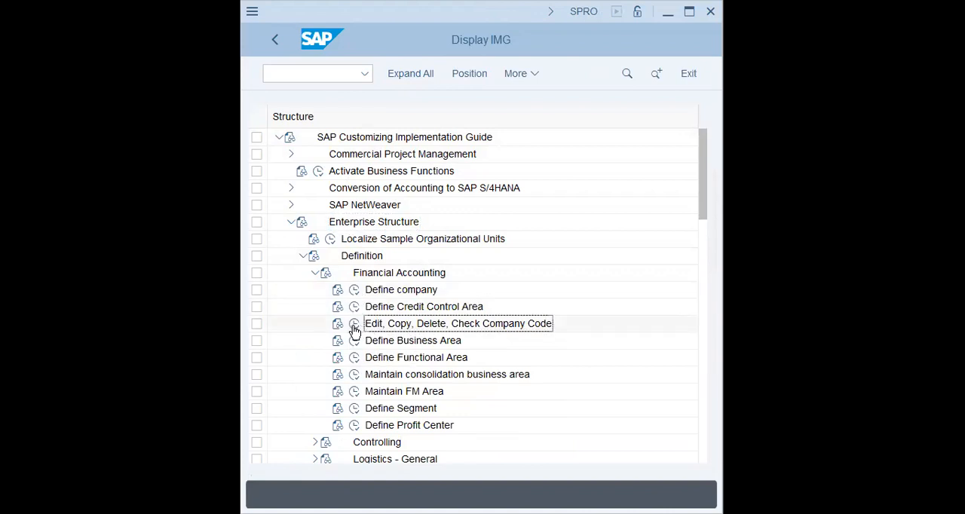
left_click(355, 326)
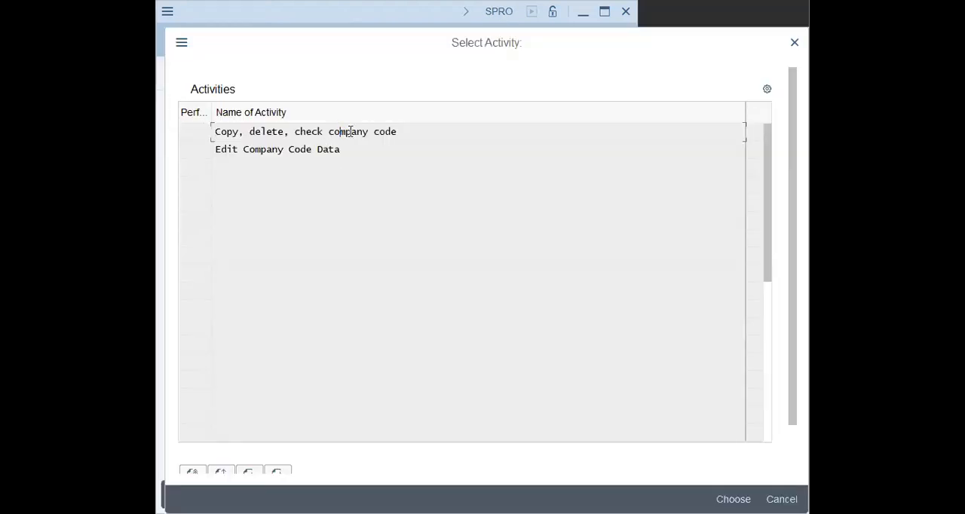
double_click(351, 132)
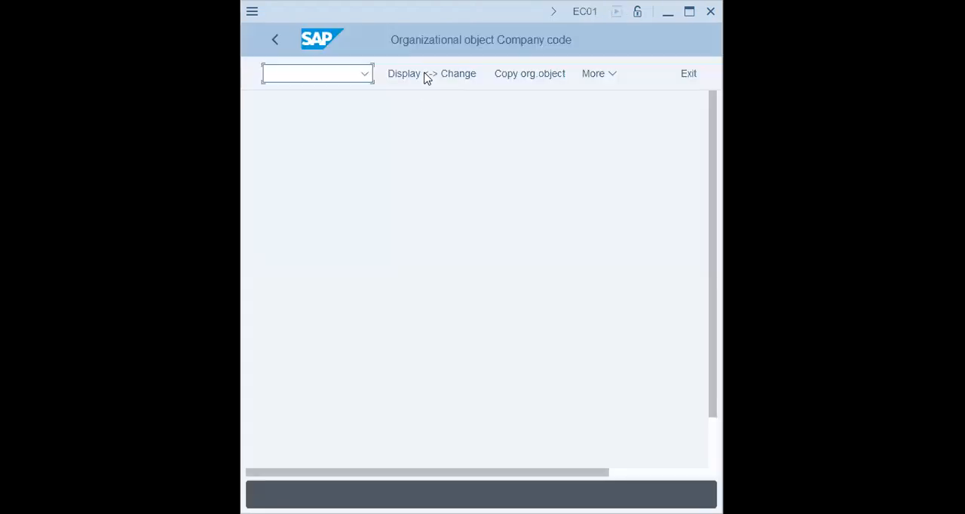
- Start copying the organizational object, entering lap9 as the source company code and xap9 as the target
left_click(548, 76)
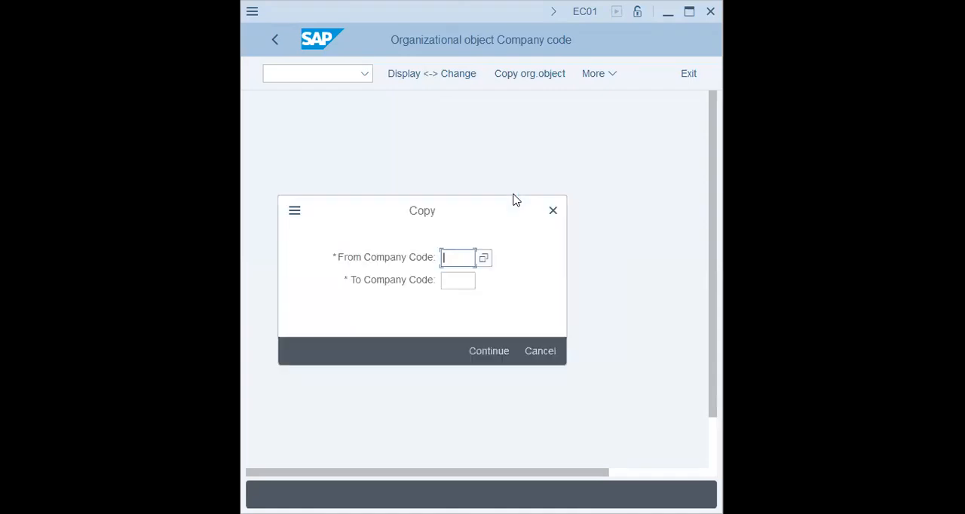
type("1appap")
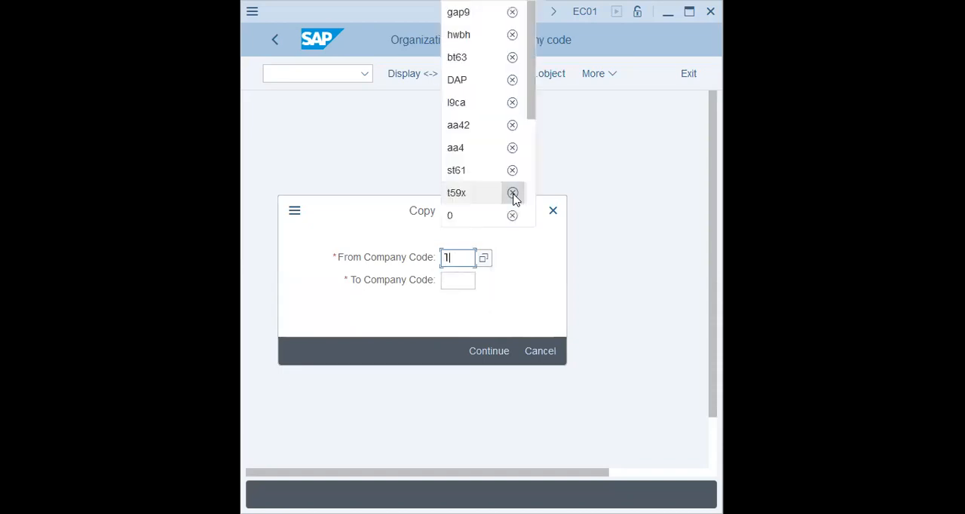
key("Tab")
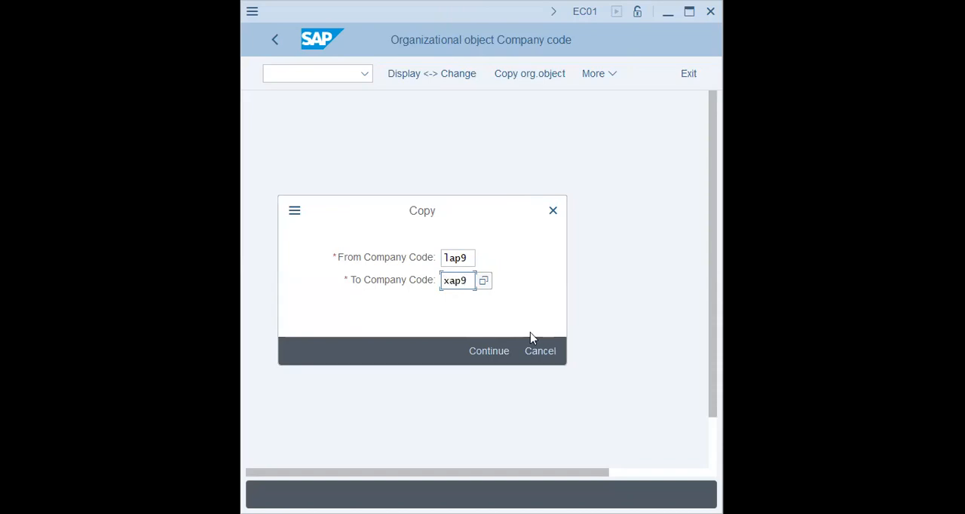
- Search the list of possible source company codes for lap9, and for l9
left_click(473, 260)
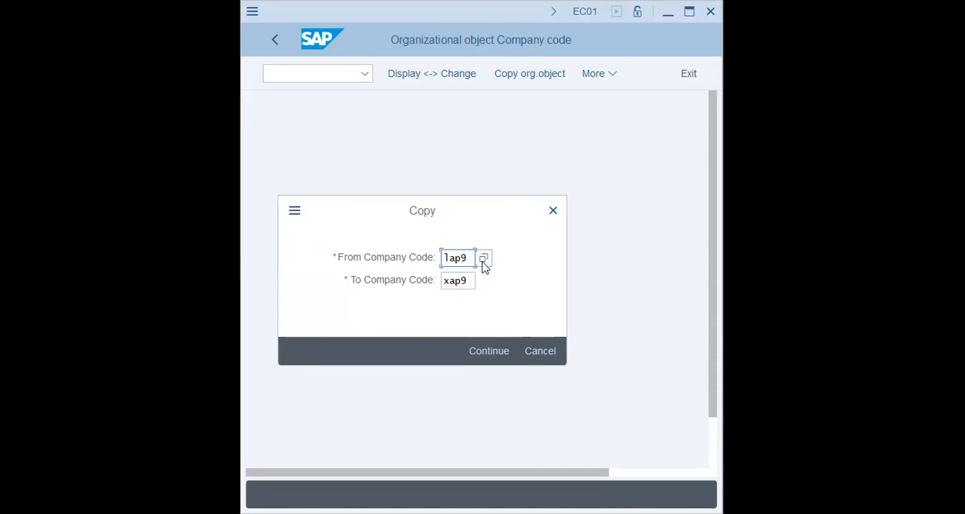
left_click(546, 212)
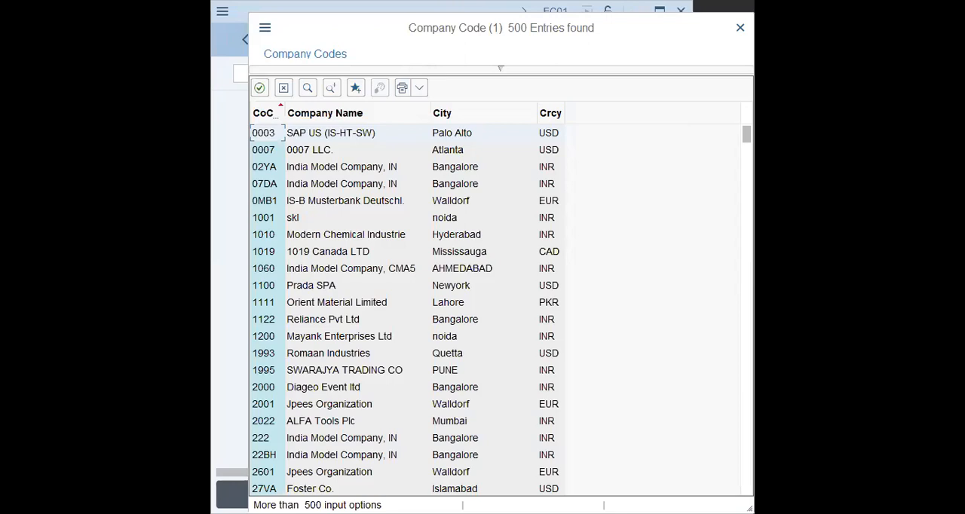
left_click(360, 189)
left_click(307, 89)
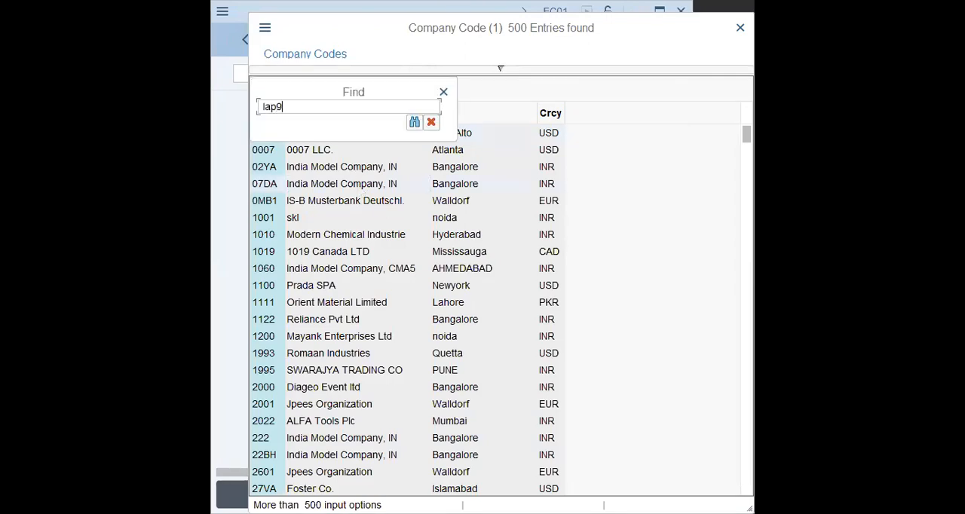
key("Return")
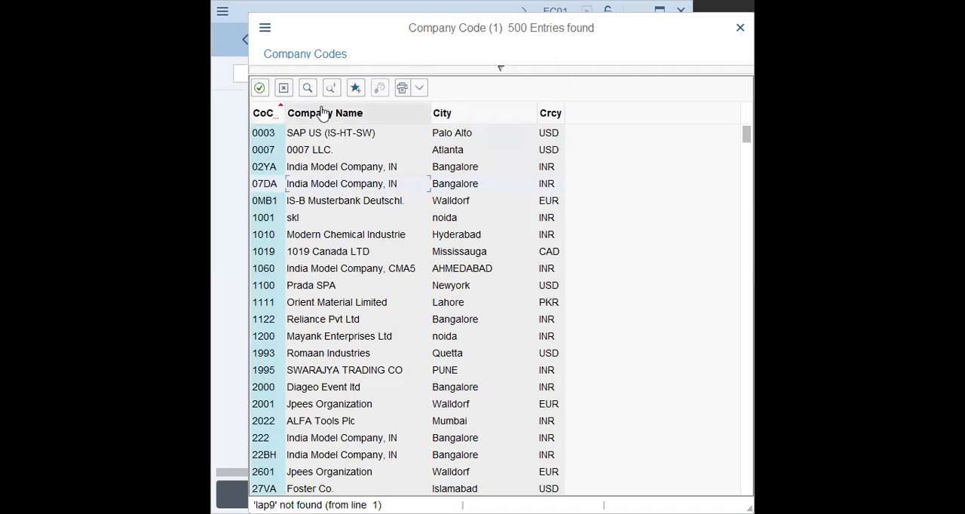
left_click(307, 88)
type("l9")
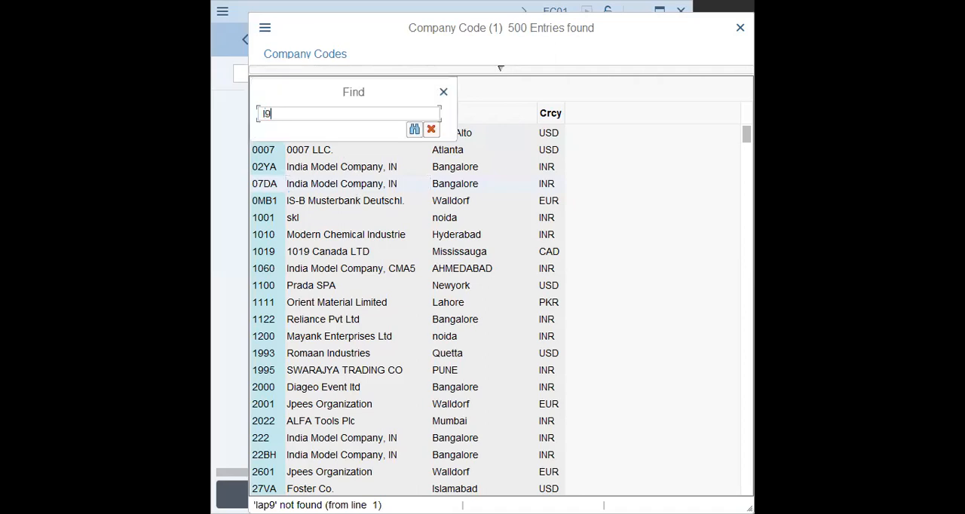
key("Return")
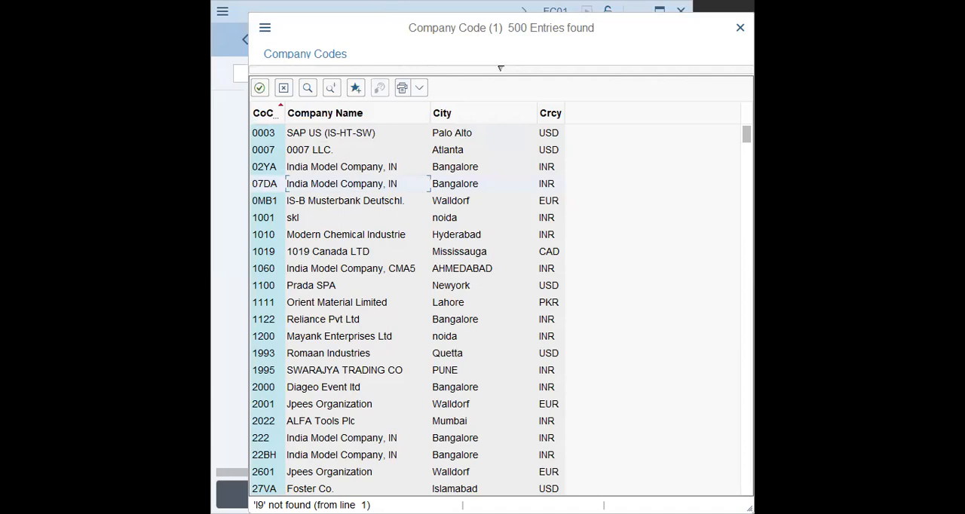
- Look through the list of possible source company codes for LAP9, down to the codes starting with Z
scroll(503, 405, "down", 10)
scroll(588, 339, "down", 10)
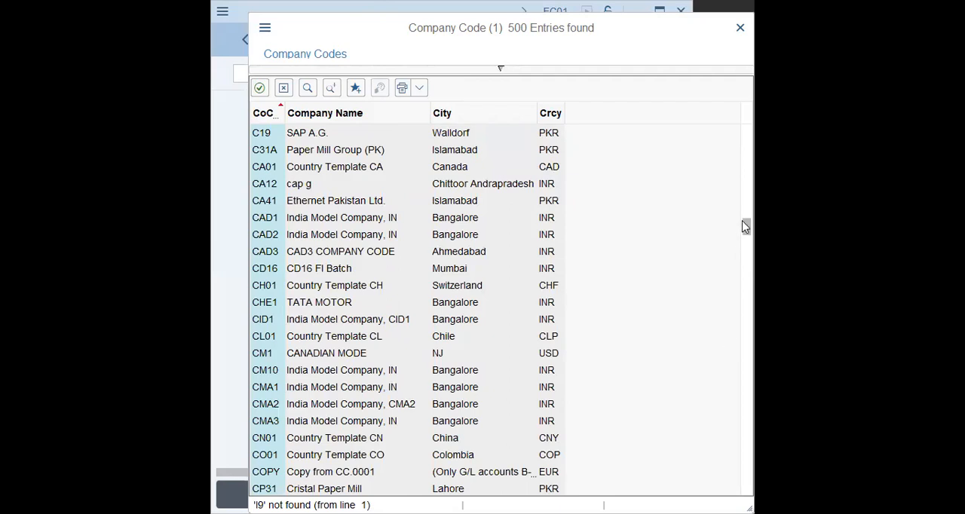
scroll(668, 354, "down", 20)
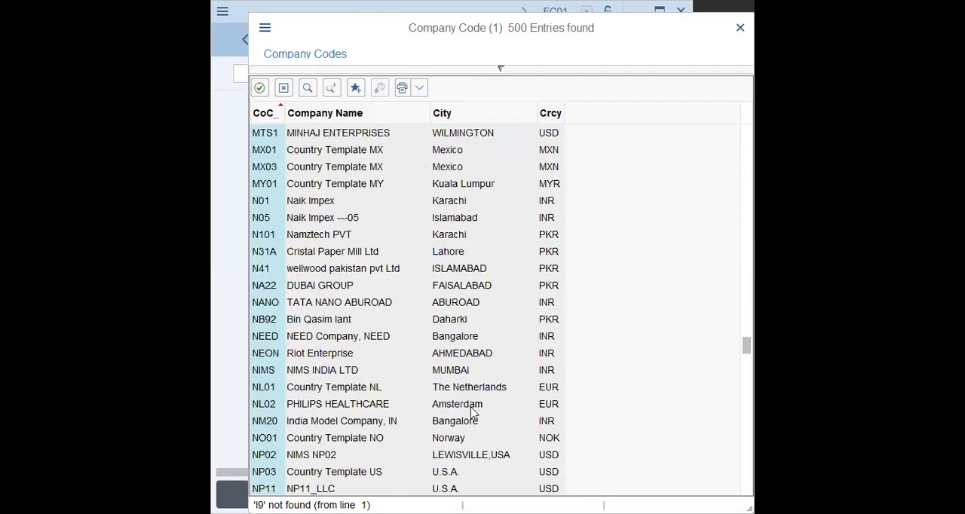
scroll(469, 417, "down", 8)
scroll(469, 417, "up", 20)
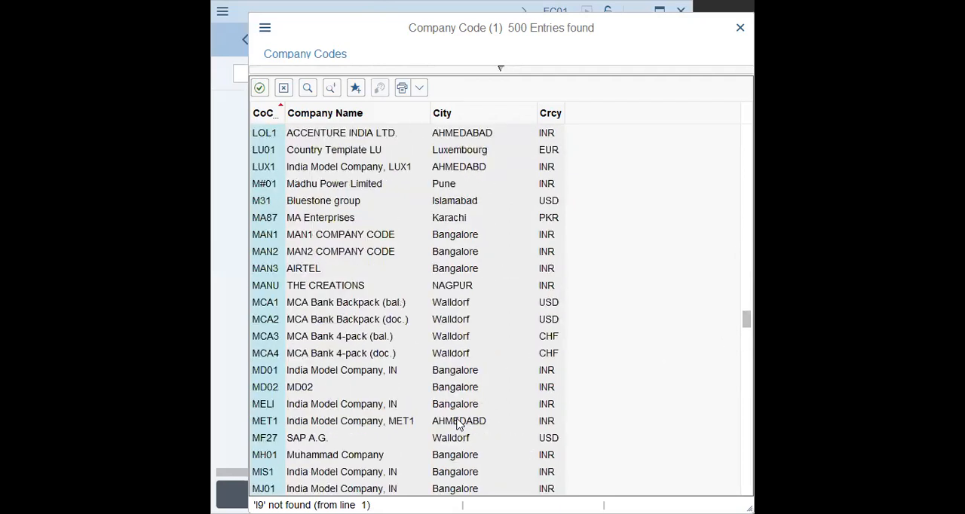
scroll(458, 425, "up", 9)
scroll(457, 424, "down", 5)
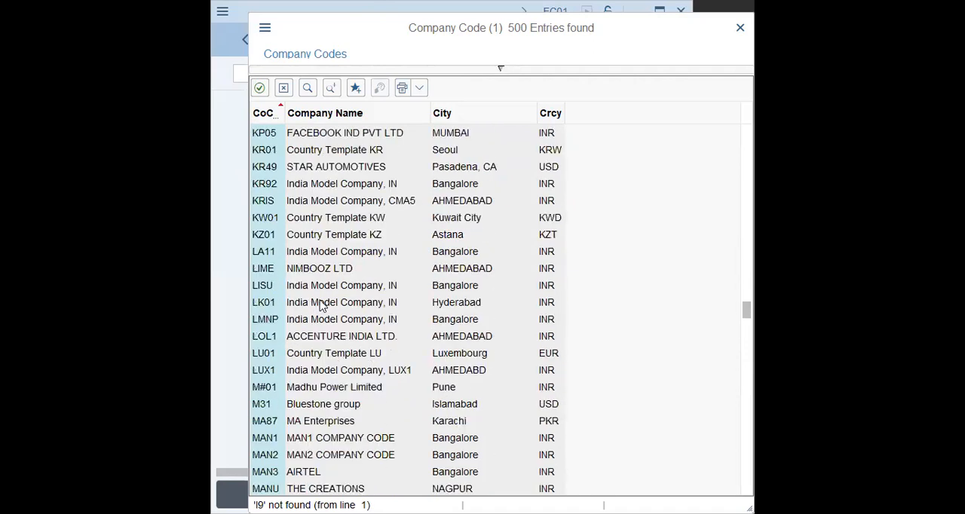
left_click(320, 336)
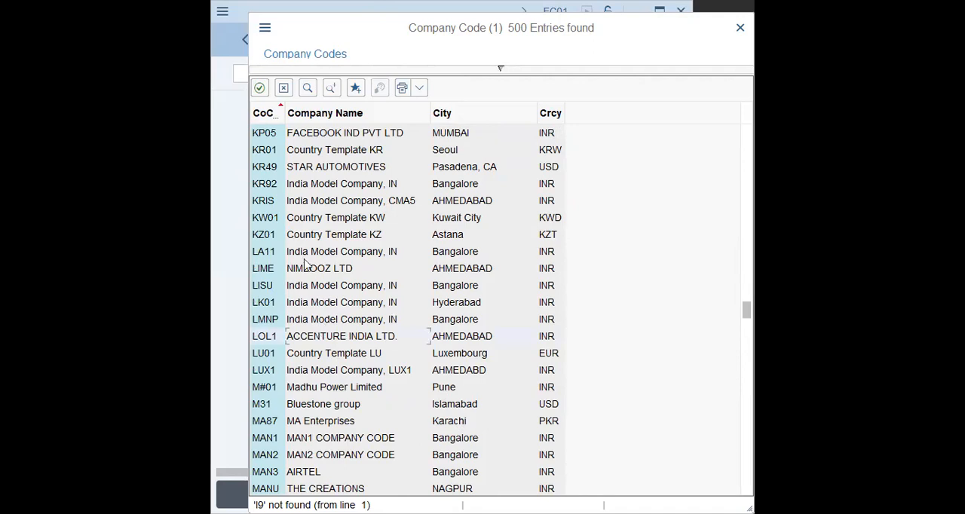
left_click(309, 286)
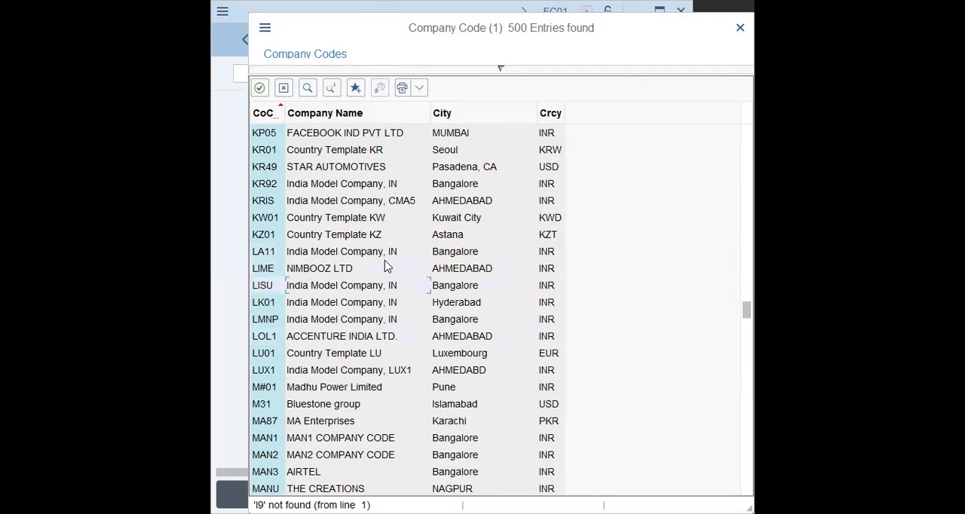
scroll(385, 268, "down", 2)
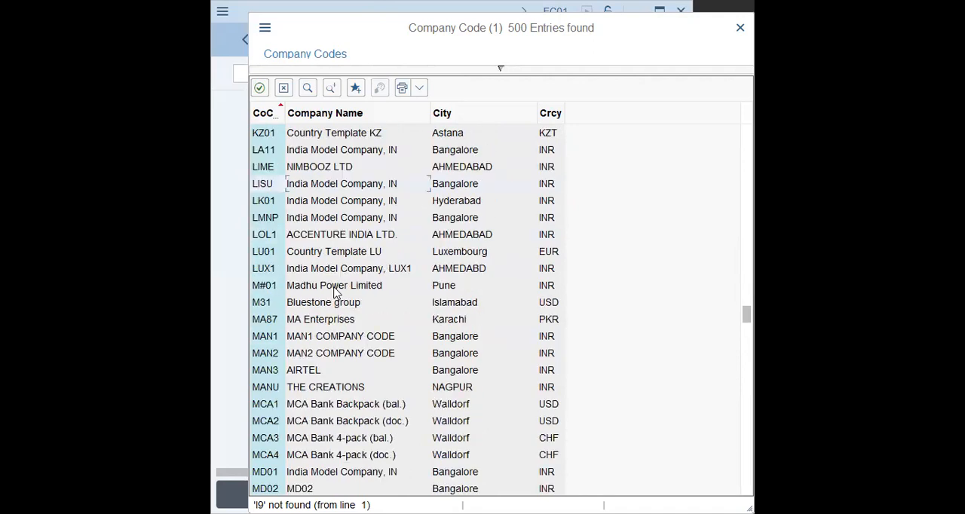
scroll(336, 293, "down", 2)
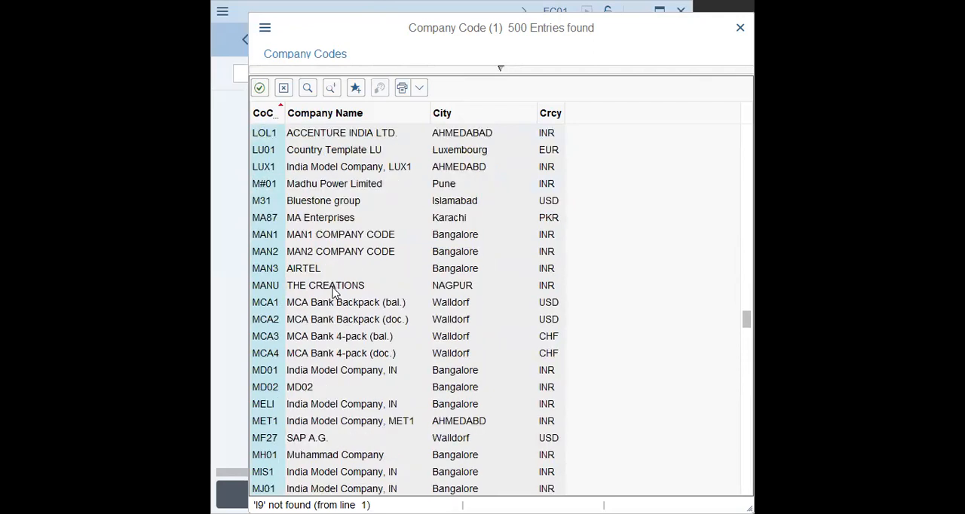
scroll(334, 292, "down", 4)
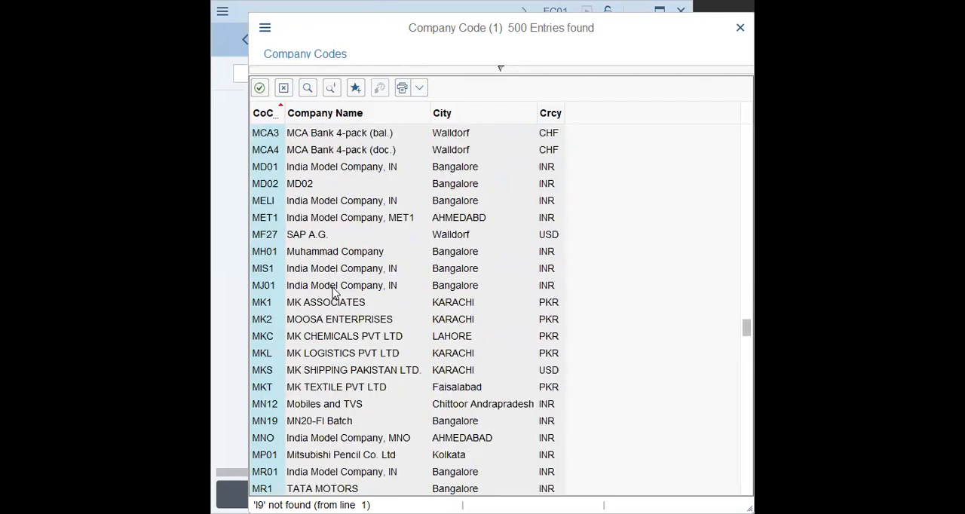
scroll(334, 292, "down", 2)
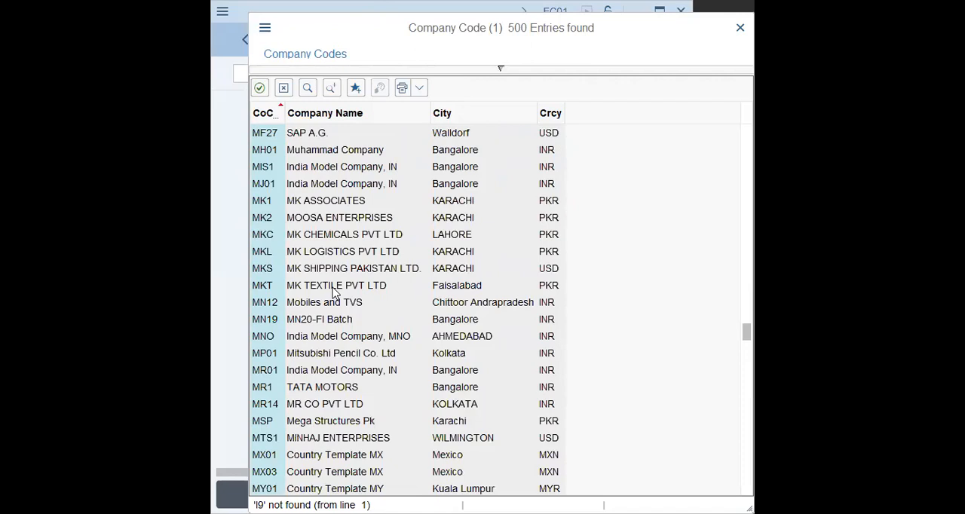
scroll(334, 293, "down", 15)
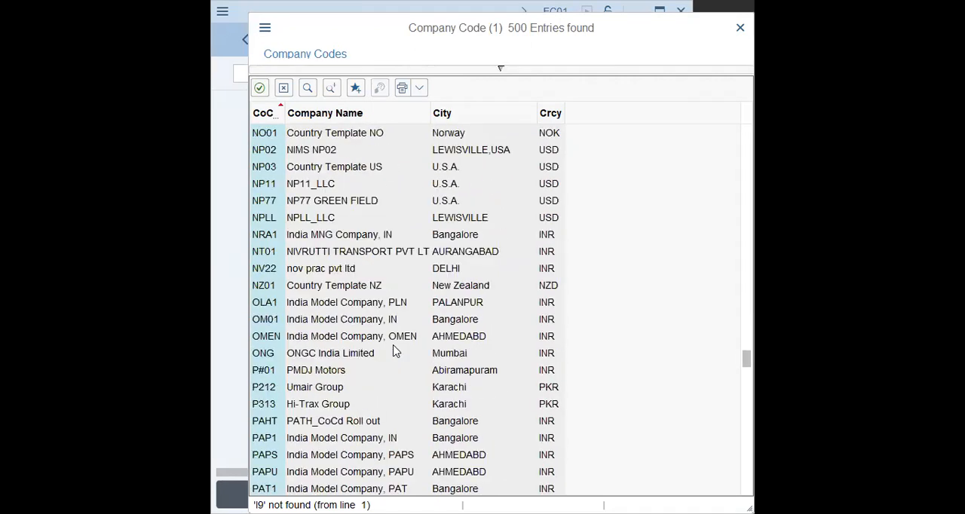
scroll(396, 352, "down", 7)
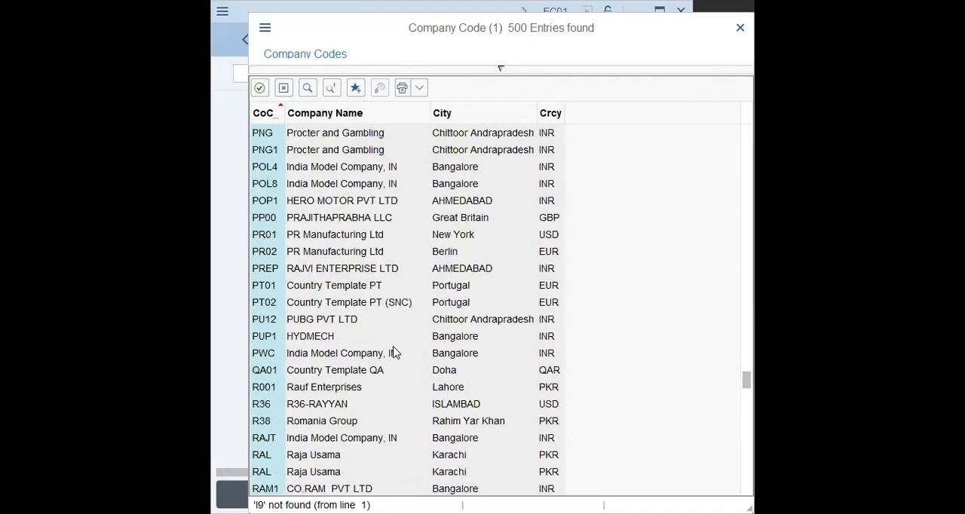
scroll(399, 354, "down", 20)
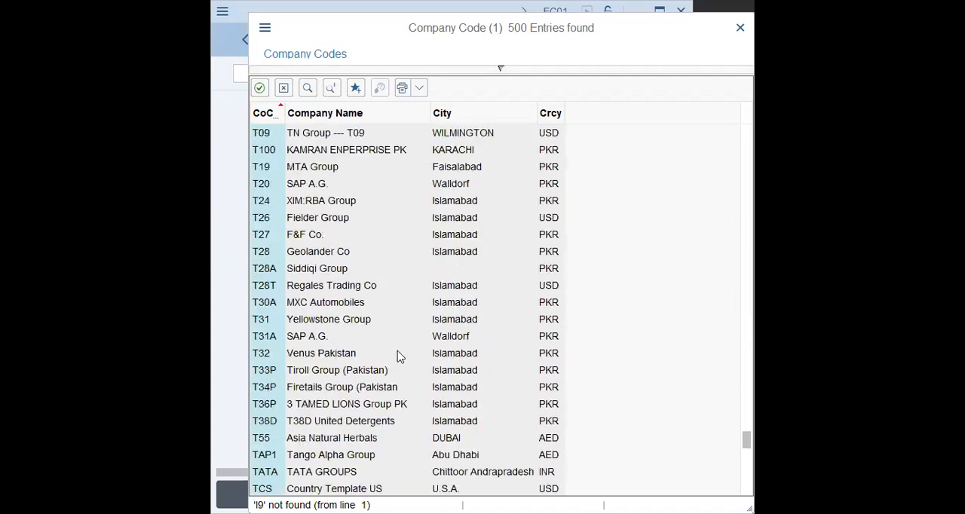
scroll(399, 353, "down", 7)
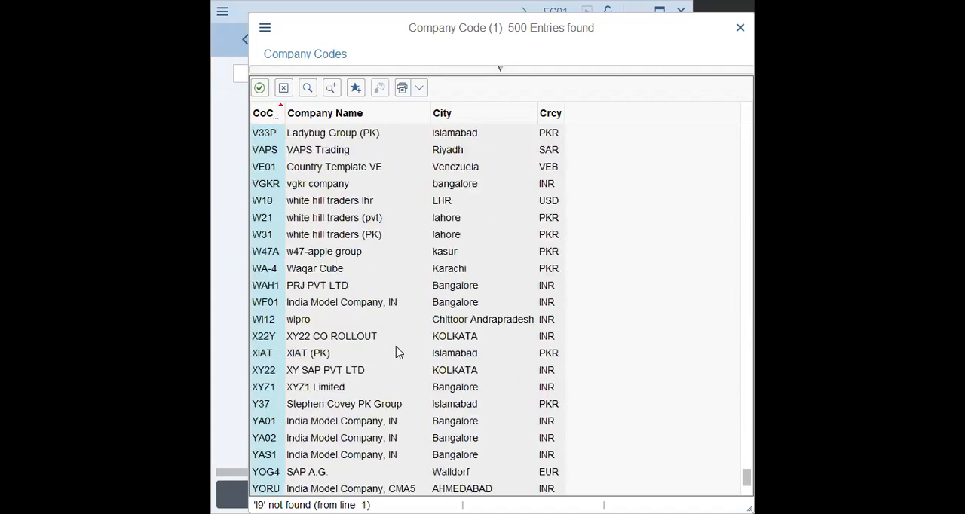
scroll(399, 352, "down", 4)
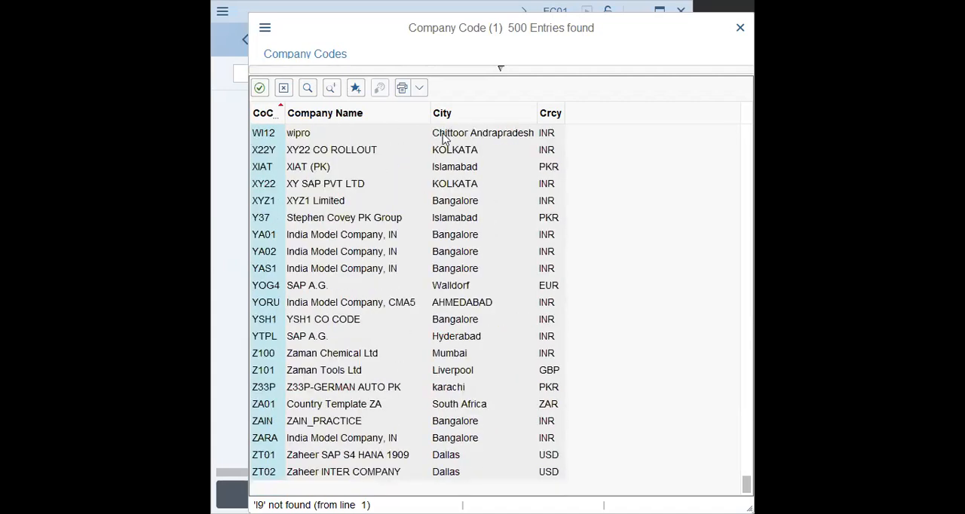
- Show the search criteria of the company code list, cancel it, and reopen the list for the source company code
left_click(501, 70)
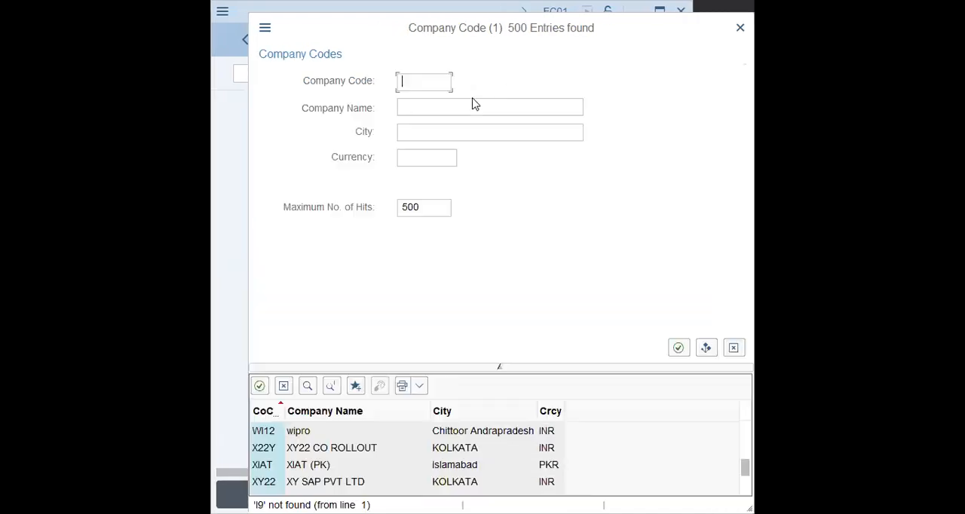
left_click(732, 350)
left_click(453, 259)
left_click(484, 258)
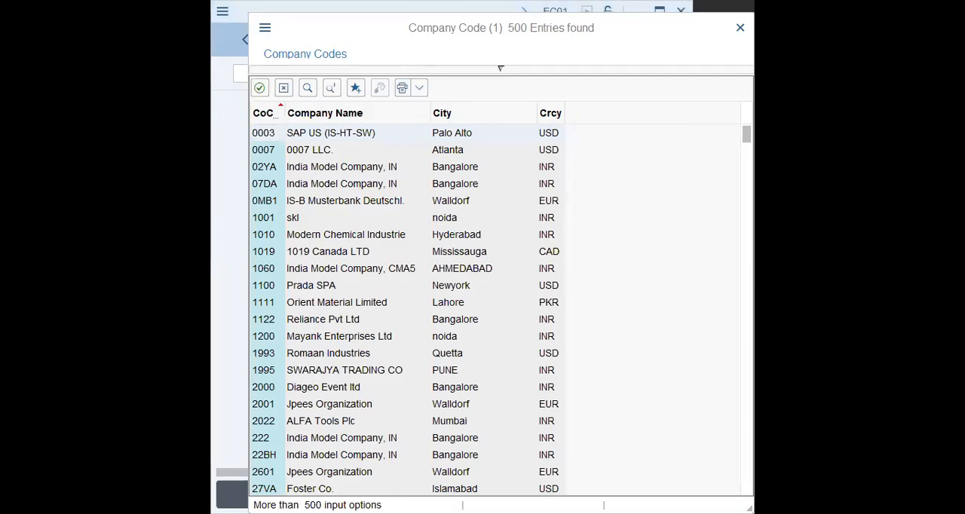
- Look through the reopened company code list from its first entries down to the codes starting with B
left_click(388, 304)
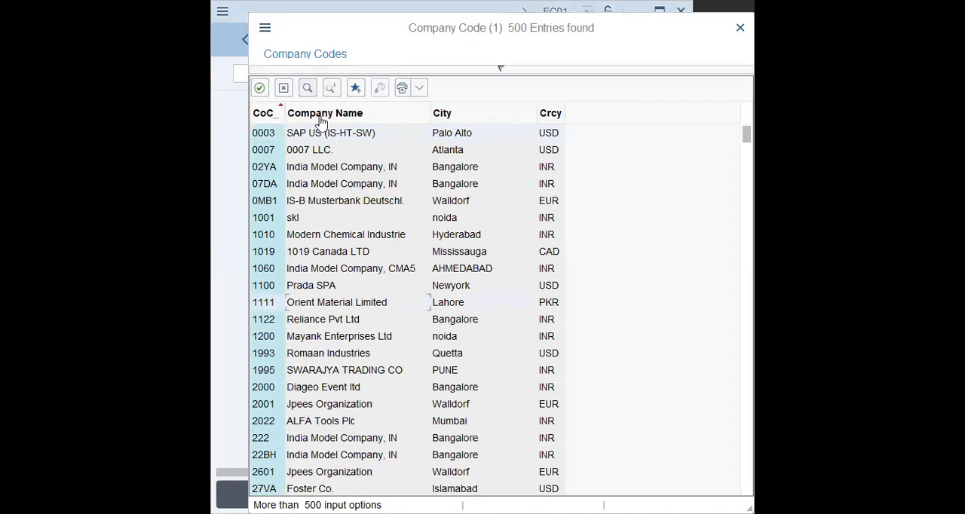
left_click(285, 167)
scroll(308, 264, "down", 4)
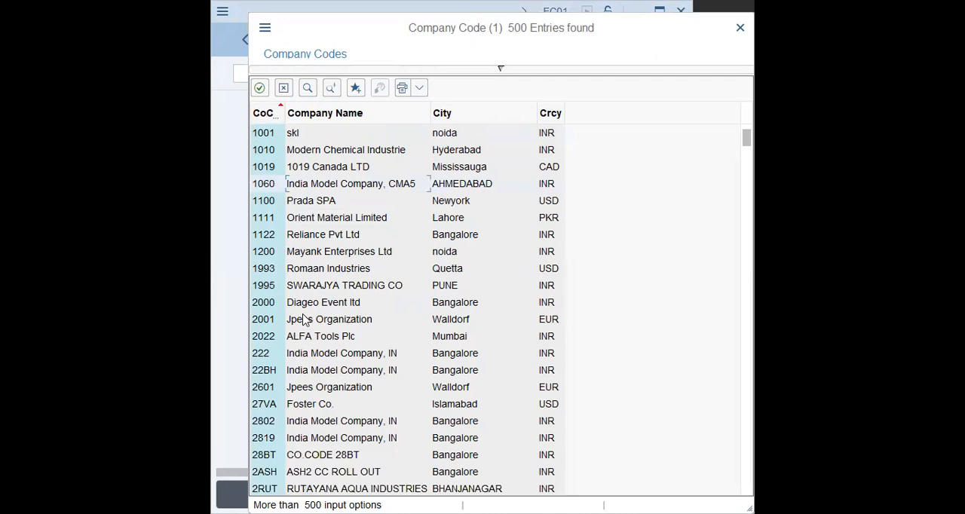
scroll(308, 294, "down", 2)
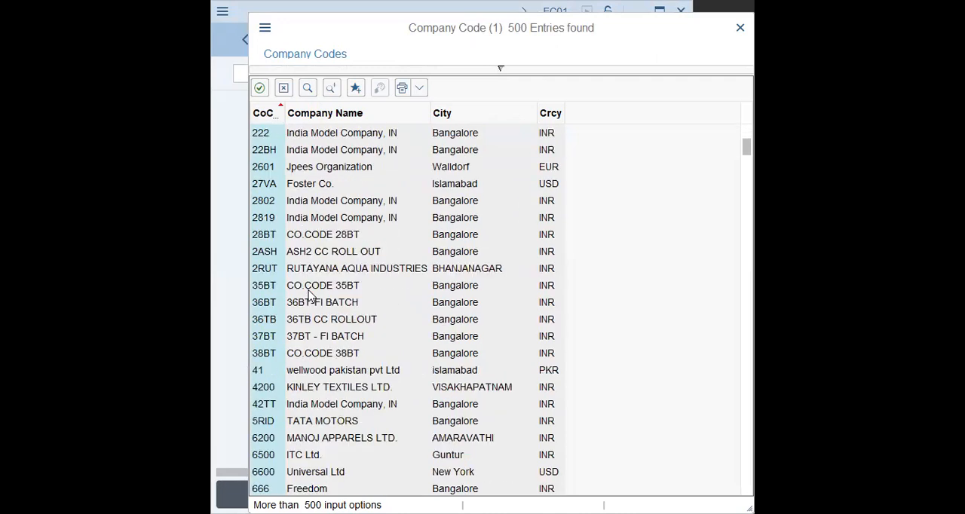
scroll(309, 294, "down", 1)
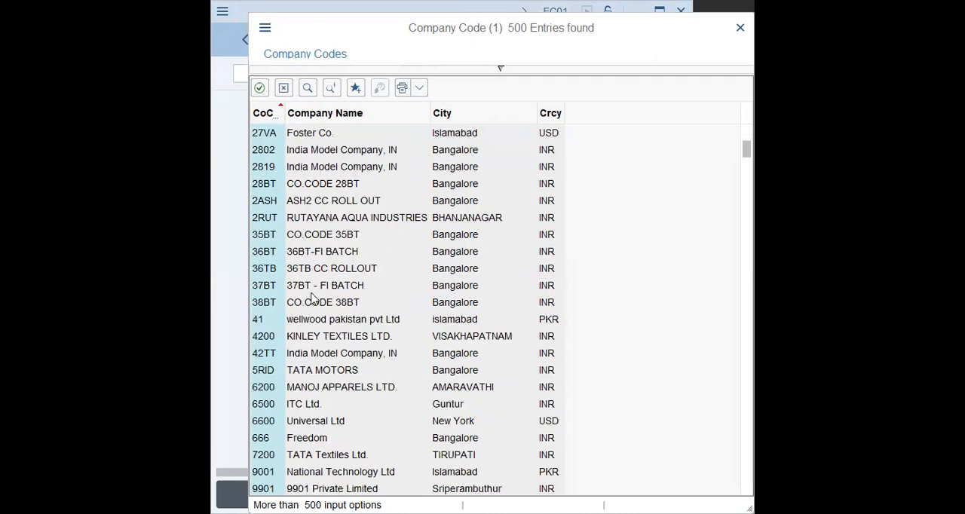
scroll(313, 300, "down", 5)
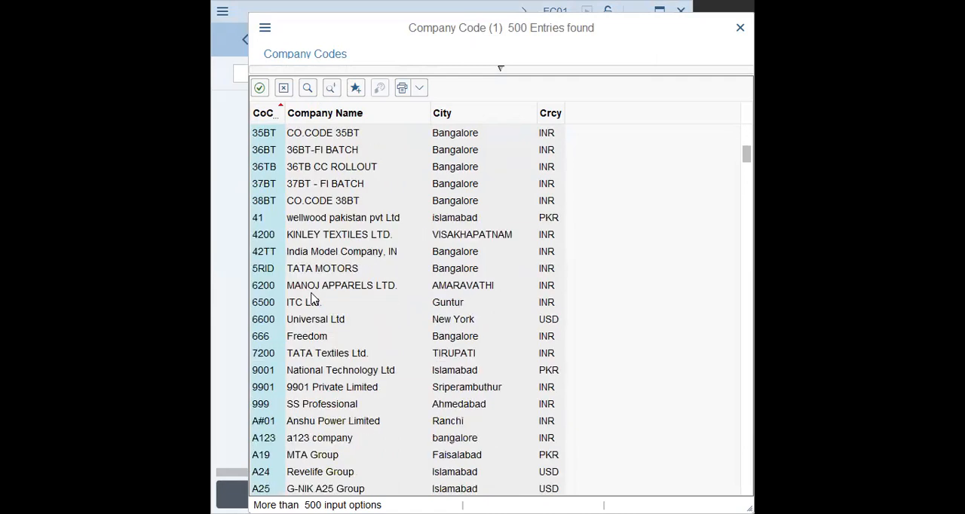
scroll(311, 297, "down", 7)
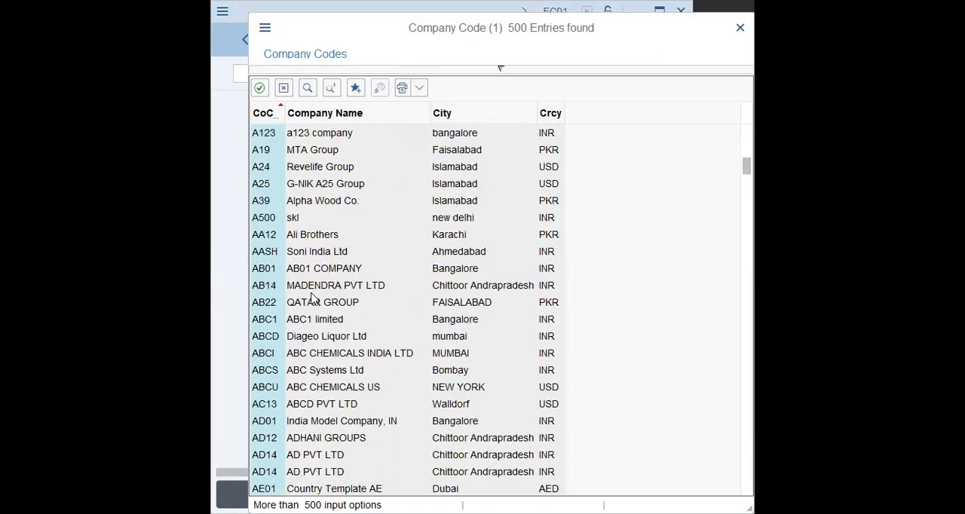
scroll(311, 296, "down", 8)
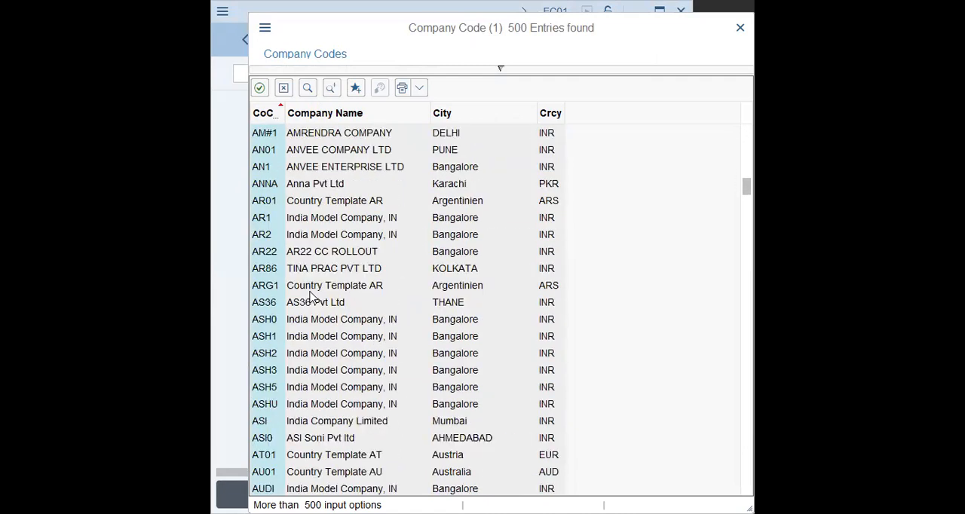
scroll(311, 297, "down", 5)
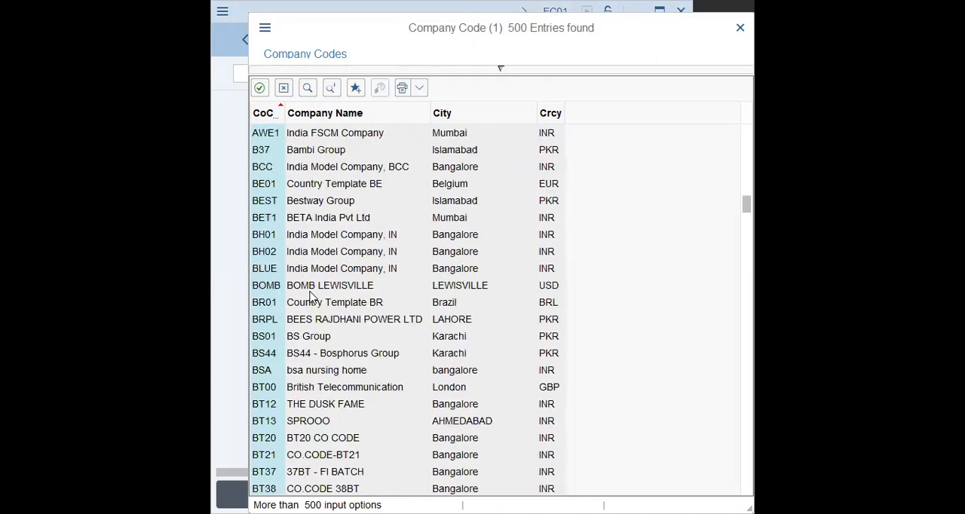
- Set the maximum number of hits to 9999 in the company code search criteria and rerun the search
left_click(496, 73)
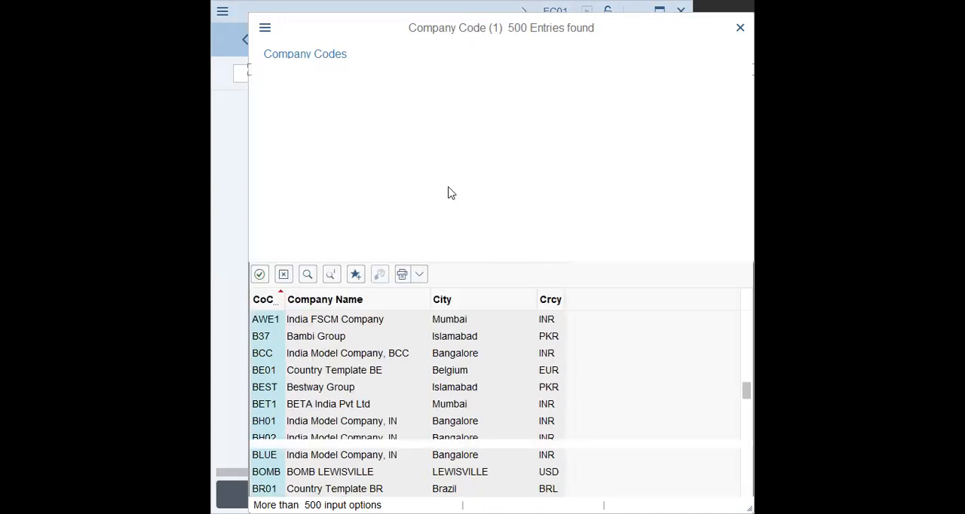
left_click_drag(440, 209, 280, 202)
type("9999")
left_click(279, 196)
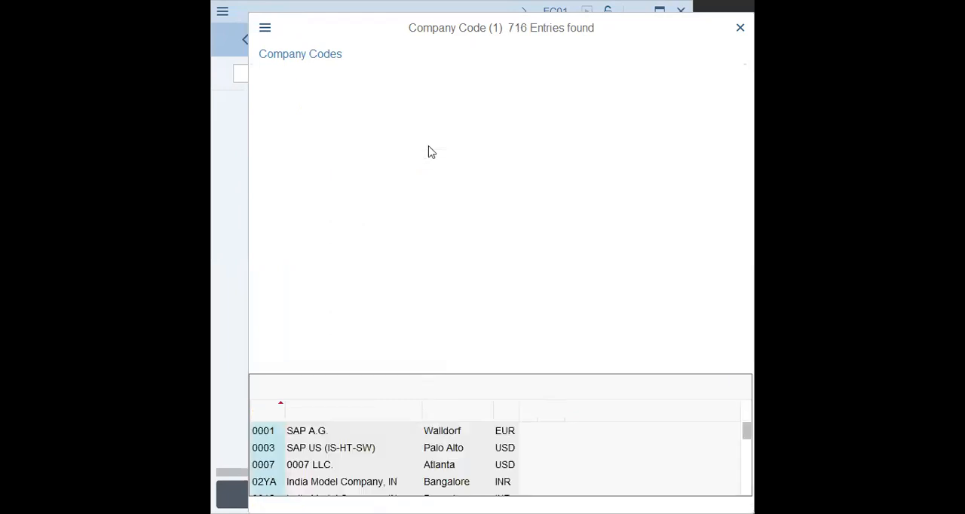
- Choose LAP9 from the extended list as the source company code and continue the copy to xap9
scroll(352, 219, "down", 15)
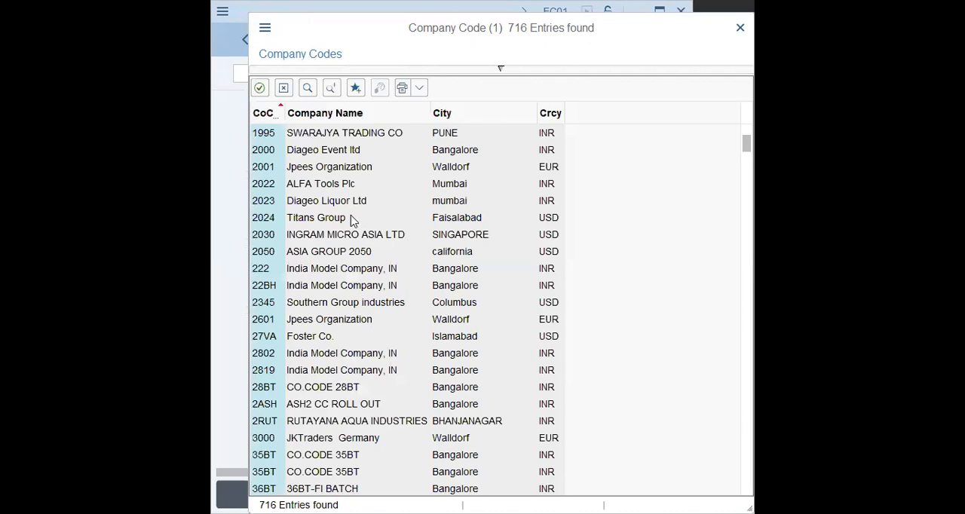
scroll(352, 221, "down", 20)
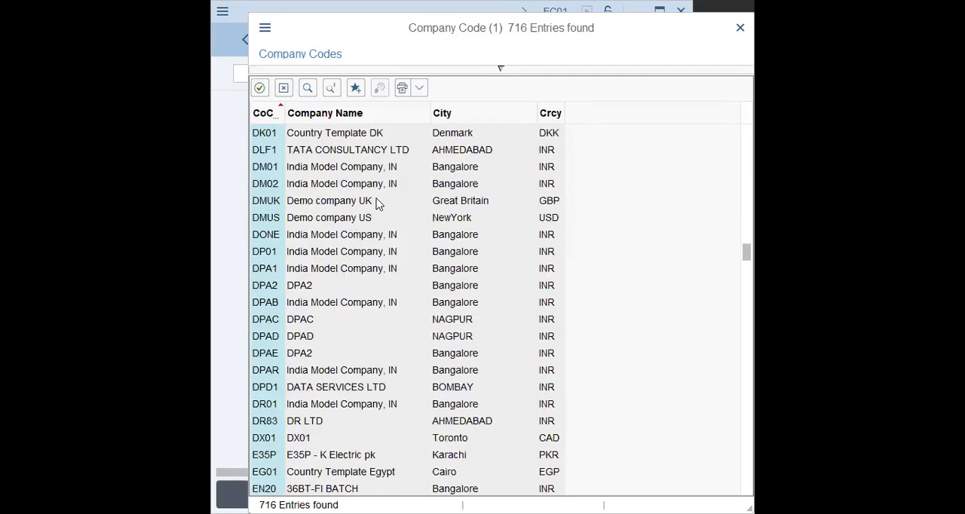
scroll(379, 204, "down", 20)
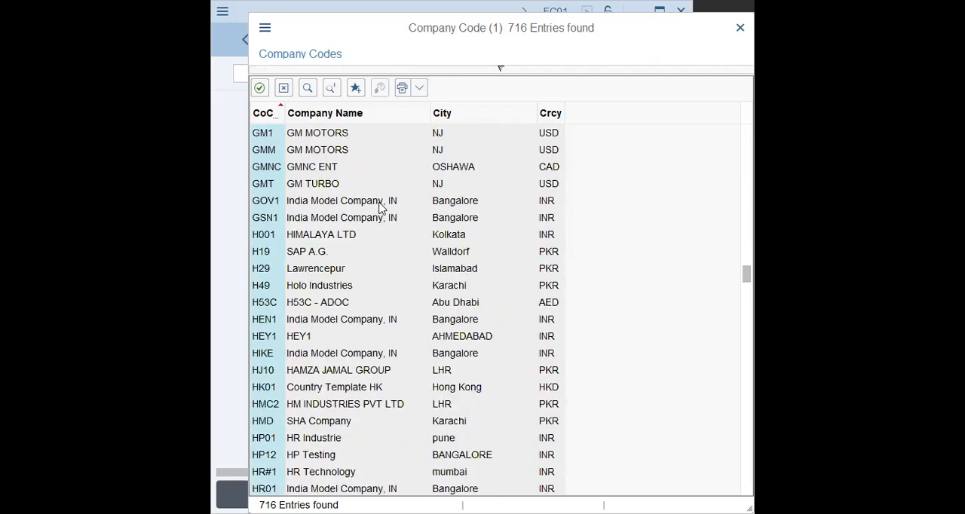
scroll(379, 209, "down", 8)
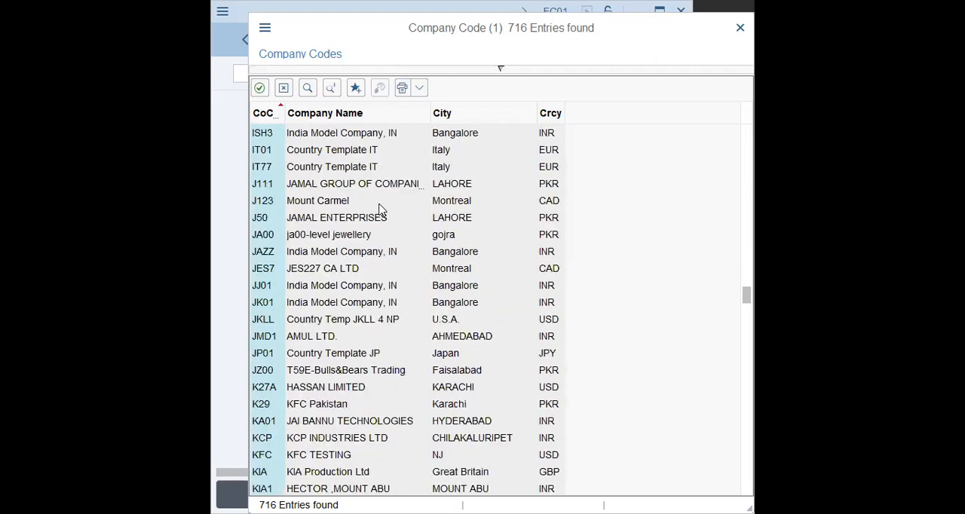
scroll(379, 210, "down", 6)
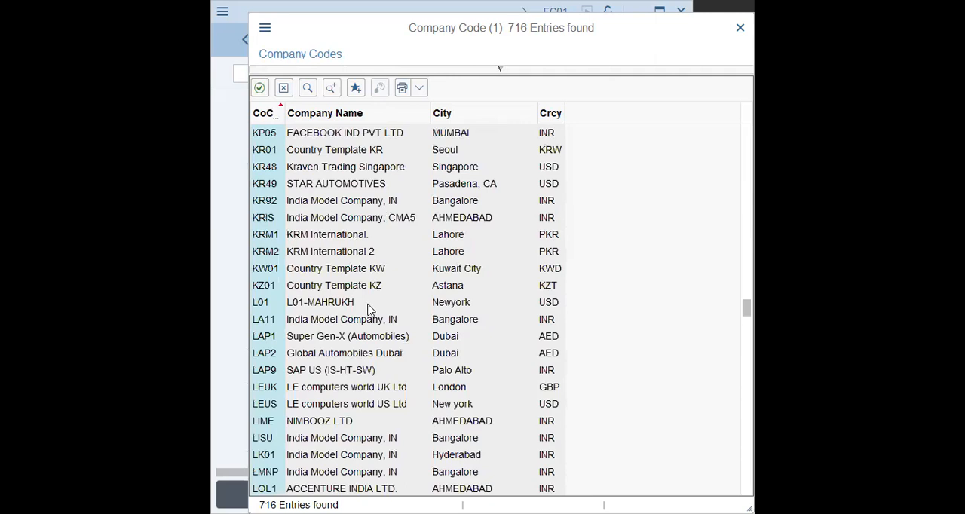
left_click(318, 370)
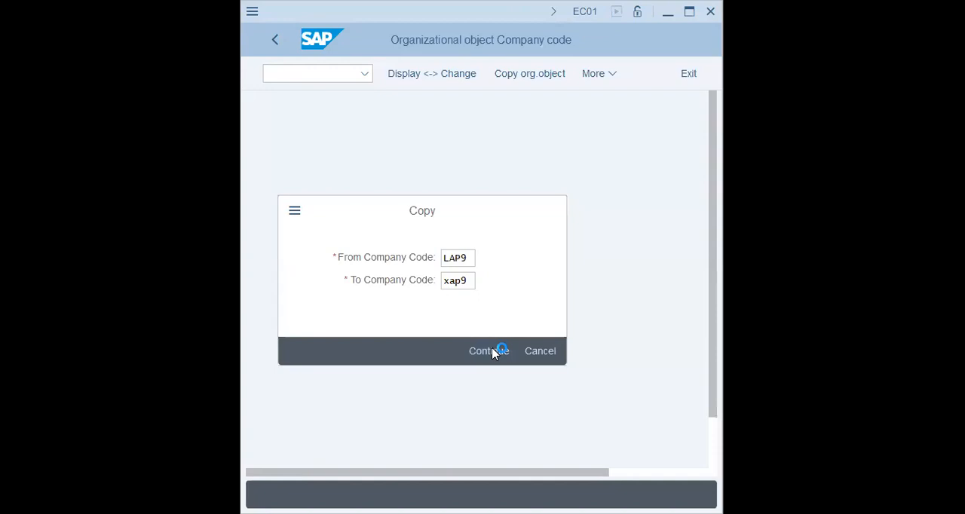
left_click(436, 278)
left_click(489, 352)
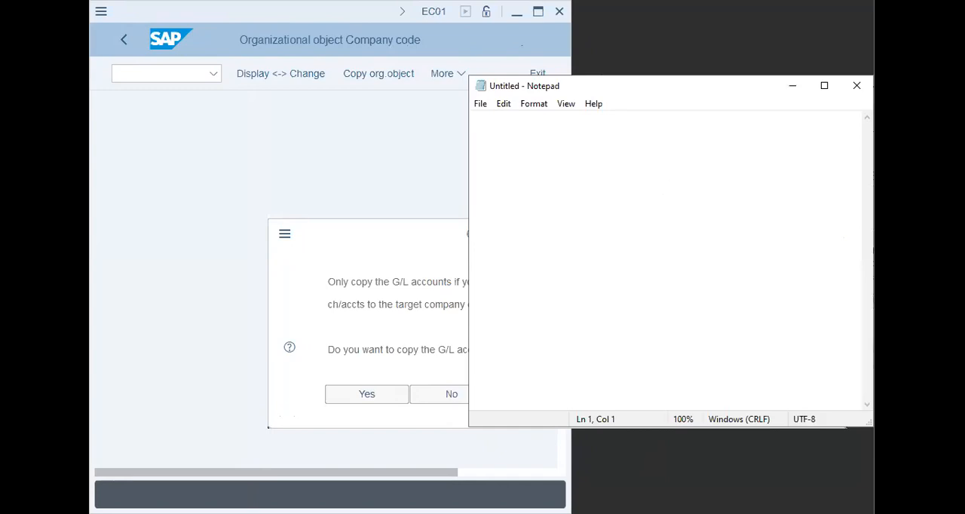
- Switch to Notepad and start an indented list with the lines "Co.Code" and "Chart of Accounts"
key("Return")
key("Return")
key("Return")
key("Tab")
type("co.")
type("Code")
key("Return")
key("Tab")
type("Chart of ")
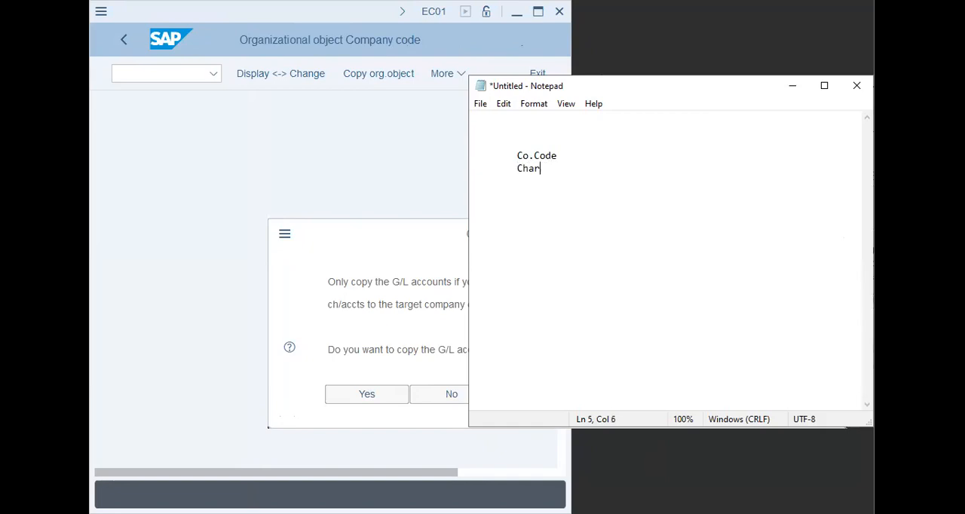
type("Accounts")
key("Return")
- Write the heading "FICO - Product Cost Controlling Config" above the Co.Code line
key("Tab")
key("Up")
key("Up")
key("Up")
type("FICO - Product C")
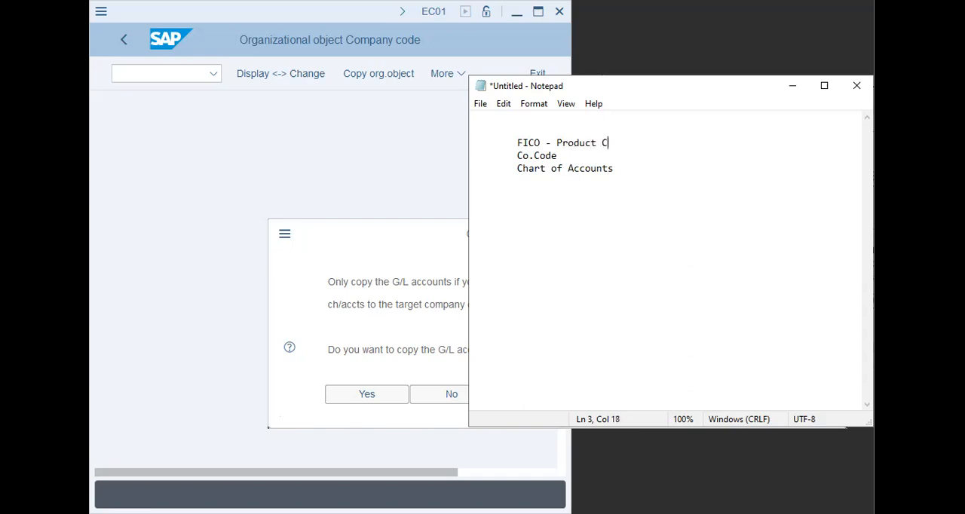
type("osting,")
key("BackSpace")
key("BackSpace")
key("BackSpace")
key("BackSpace")
type("Controlling Config")
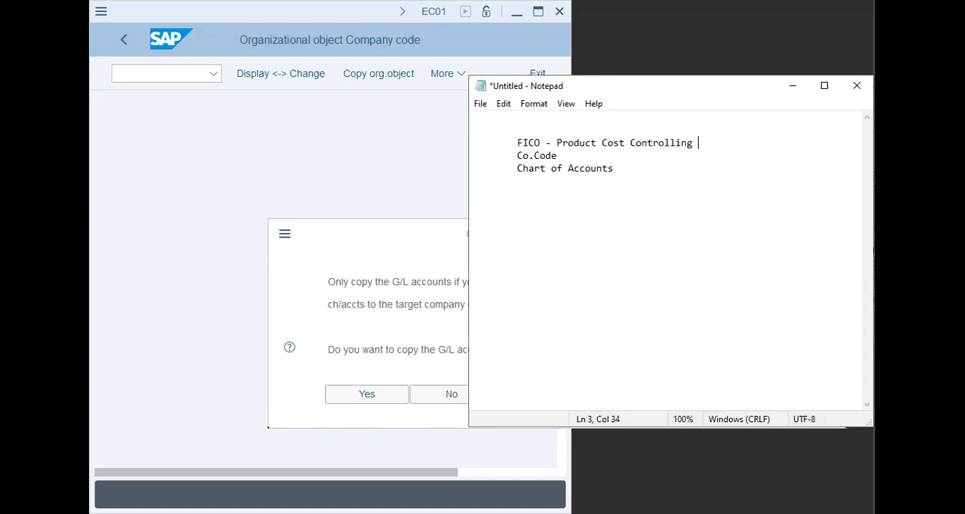
- Add the line "Field Status Variant" below Chart of Accounts
key("Up")
left_click(812, 173)
key("Return")
key("Tab")
type("Fiel")
key("BackSpace")
type("ld Status Variant")
- Add the line "Posting Period Variant" below Field Status Variant
key("Return")
key("Tab")
type("Posting Perio")
type("d Vairn")
key("BackSpace")
key("BackSpace")
type("riant")
- Add the line "Fiscal Year variant" below Posting Period Variant
key("Return")
key("Tab")
type("F")
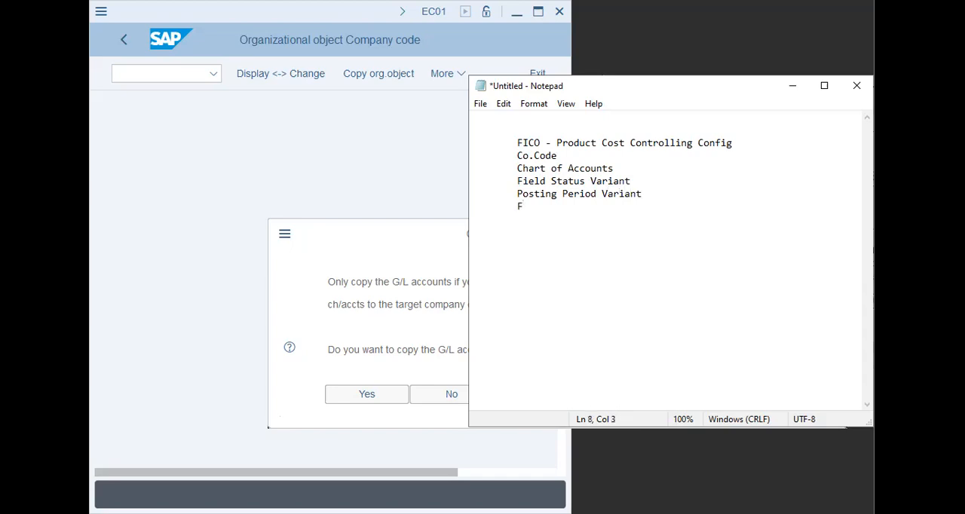
type("iscal Year variant")
- Extend the Co.Code line with the note "--- GL entries (fin.Statements)"
key("Return")
key("Tab")
key("Up")
key("Up")
key("Up")
key("Up")
key("Up")
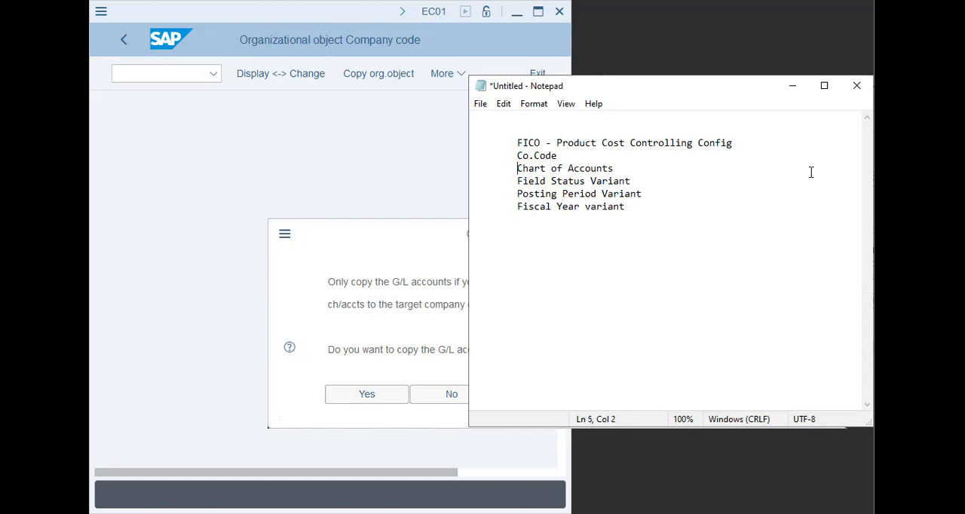
key("End")
type("--- GL entries (fin.Statements)")
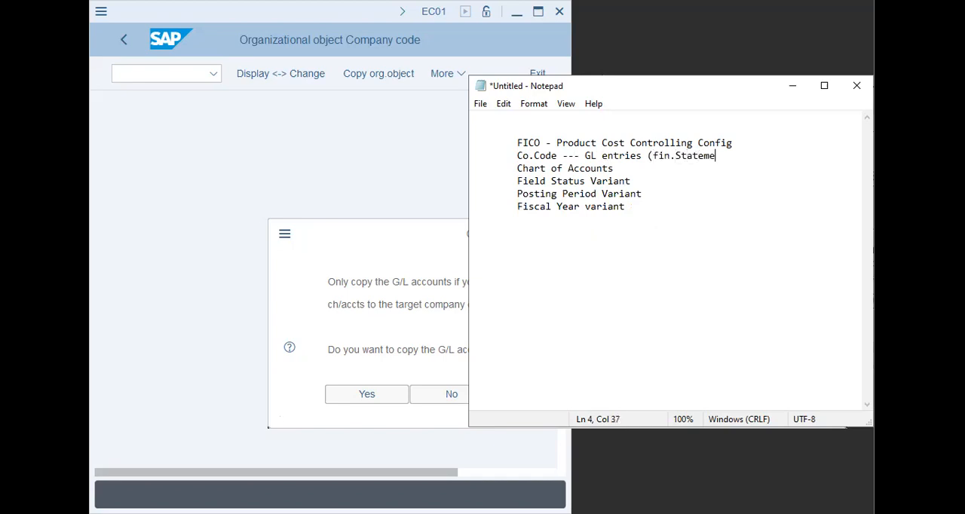
- Extend the Chart of Accounts line with the note "--- coll. of GLs (Assets, Liab, Inc, Exp)"
left_click(811, 172)
type("--- coll. of GLs (Asset")
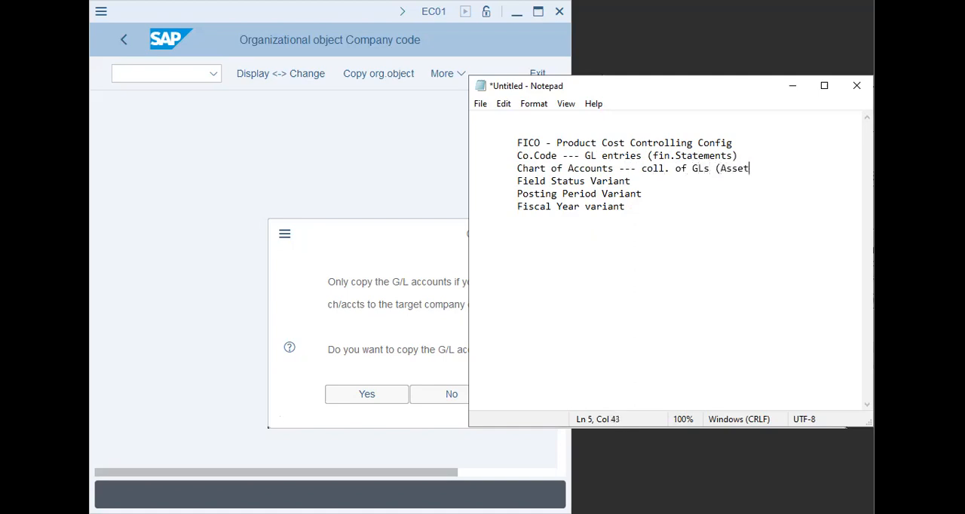
type("s, Liab, Inc.E")
key("BackSpace")
key("BackSpace")
type(", Exp)")
- Extend the Field Status Variant line with the note "--- GL Acct controls (field)"
key("Down")
type("--- ")
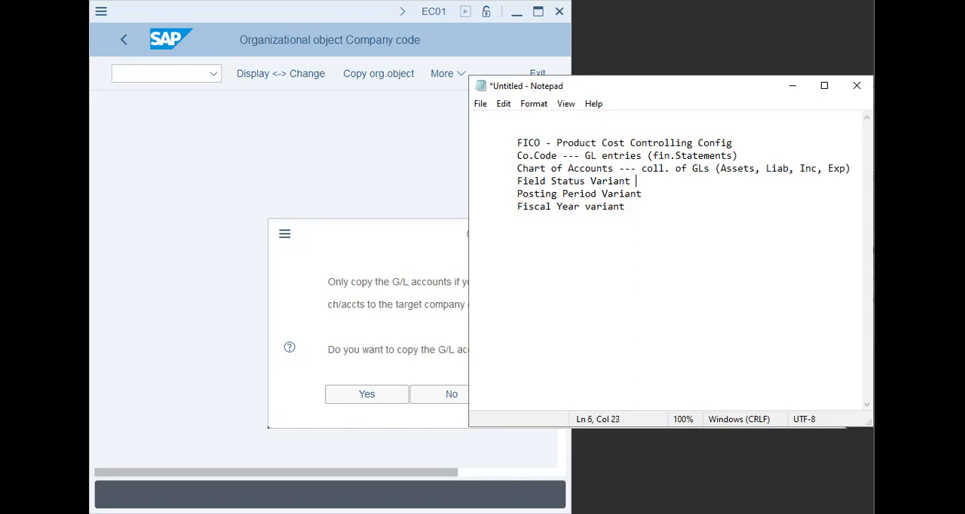
type("GL Acct controls (field)")
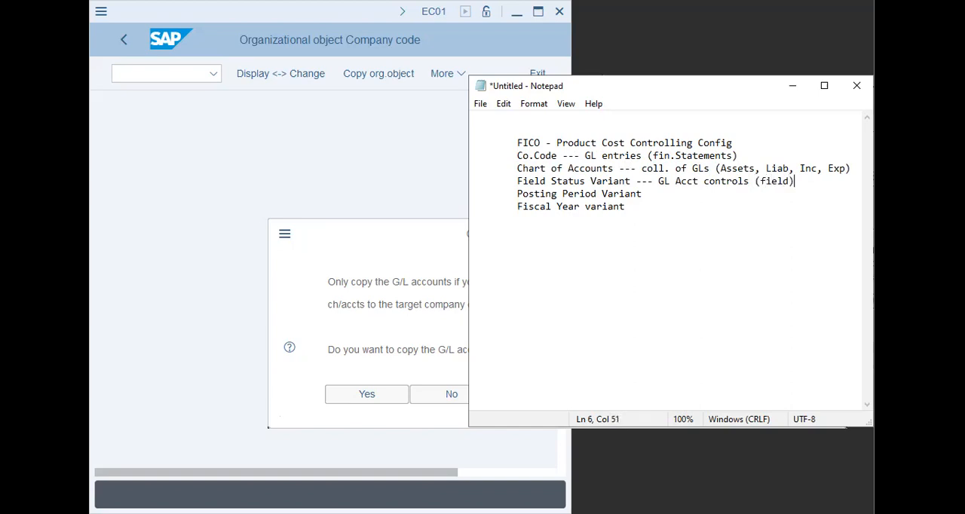
- Extend the Posting Period Variant line with the note "--- Period - 1 to 12, all or 1/1"
key("Down")
type("---")
type("Period - 1 to 12, all or on")
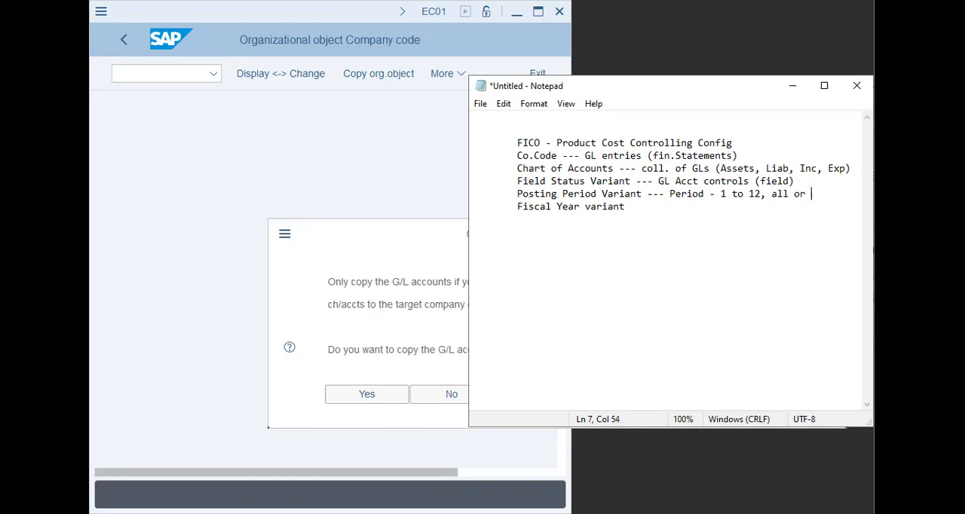
key("BackSpace")
key("BackSpace")
type("1/1")
- Extend the Fiscal Year variant line with the note "--- Jan/Dec, July/Jun, Apr/Mar"
key("Down")
type("--- Jan/Dec, July/Jun")
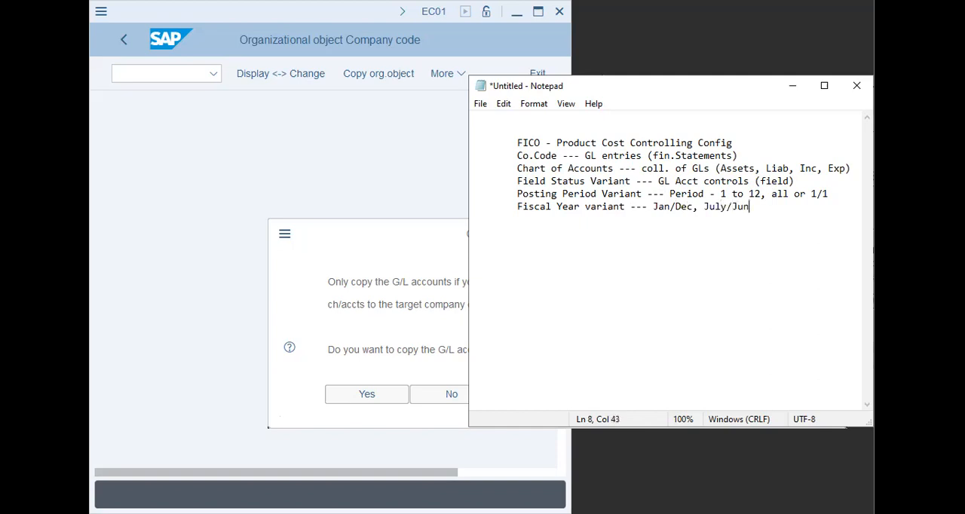
type(", Apr/Marc")
key("BackSpace")
- Start a new section headed "Copy - Co.Code" one blank line below the Fiscal Year variant note
key("Return")
key("Tab")
key("Return")
key("Tab")
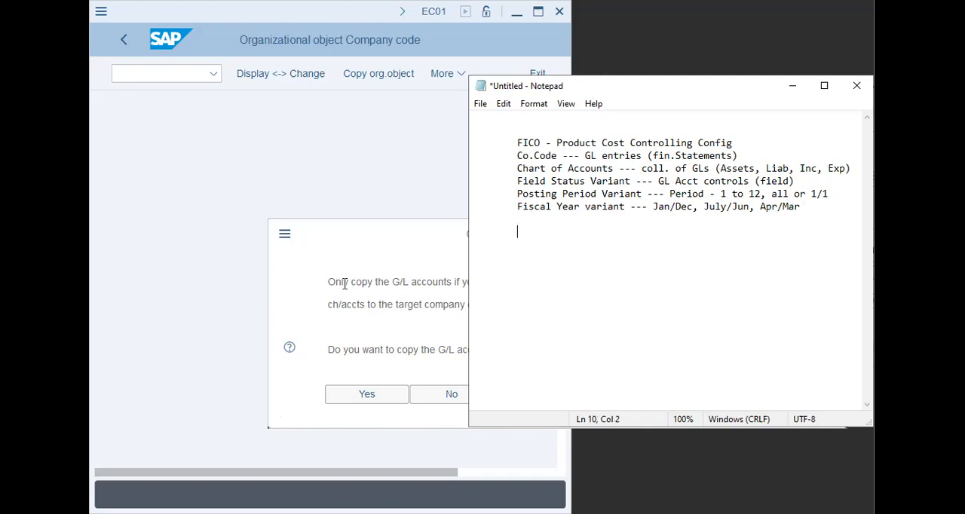
key("alt+Tab")
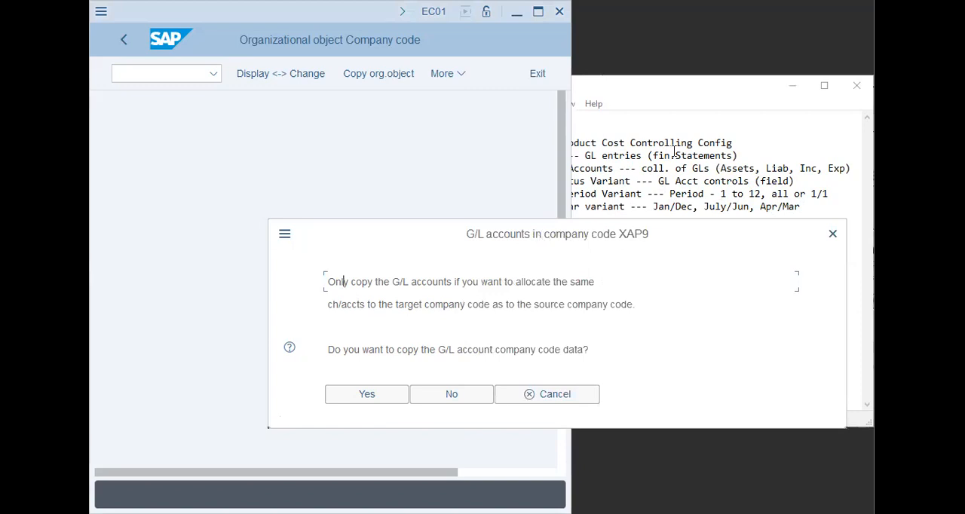
left_click(674, 151)
left_click(592, 248)
type("Cop")
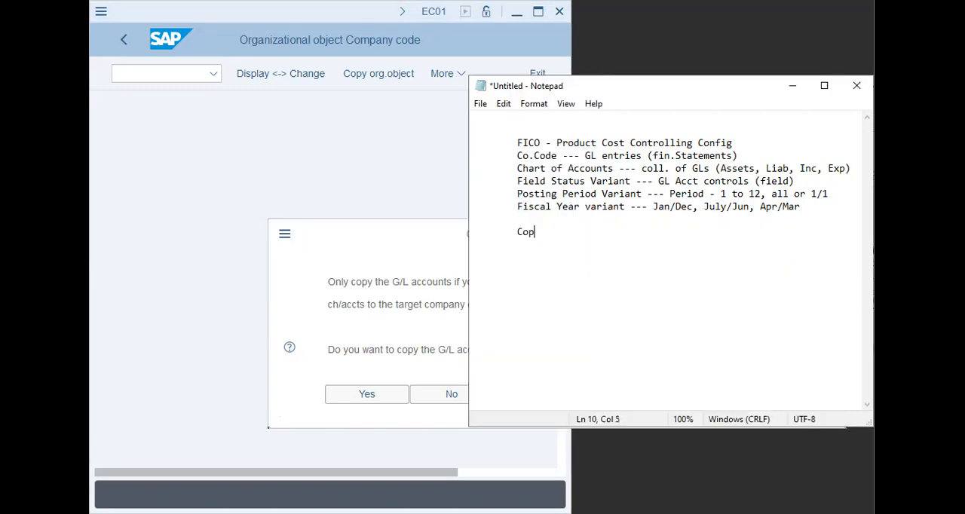
type("y - CO")
key("BackSpace")
type("o.")
type("Code ")
type("> ")
type("Table setting")
type("s ")
type("- Default ")
type("- SAP")
- List "> Table settings - Default - SAP" and "> copy table" under Copy - Co.Code, followed by an empty ">" item
key("Return")
key("Tab")
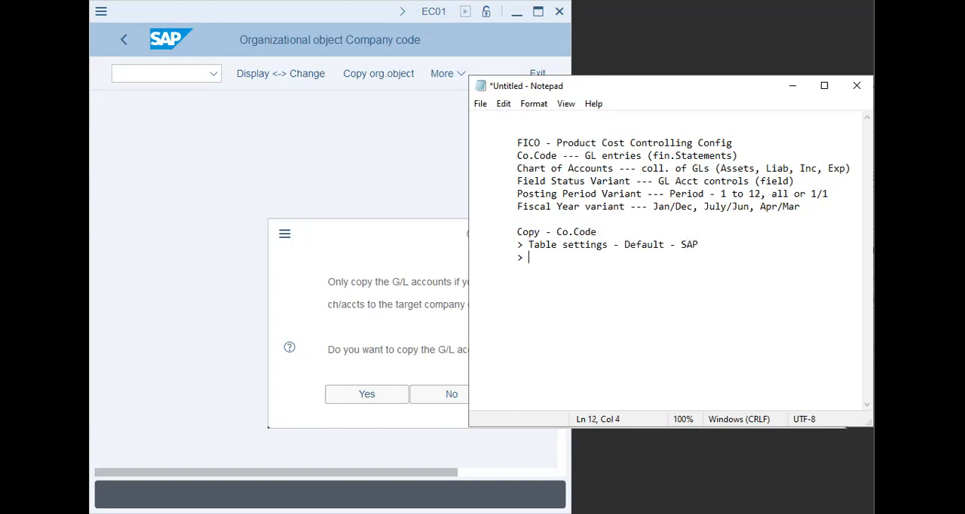
type("> copy table")
key("Return")
key("Tab")
type(">")
- Switch back to SAP and decline copying the G/L account company code data to XAP9
left_click(448, 335)
left_click_drag(374, 351, 585, 350)
left_click(472, 395)
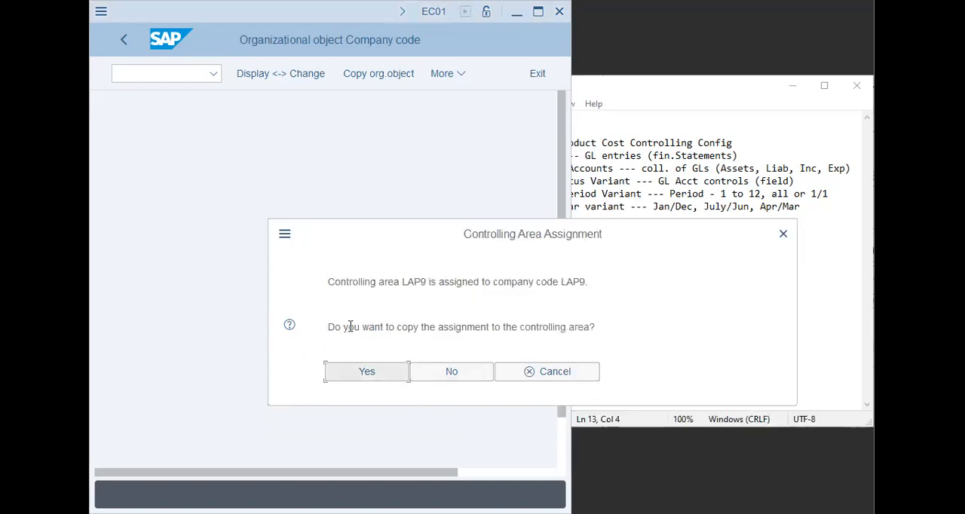
- Read the controlling area assignment question, switch to Notepad, and add a "Hierarchy" heading with the entry "Enterprise" below it
left_click_drag(351, 327, 660, 302)
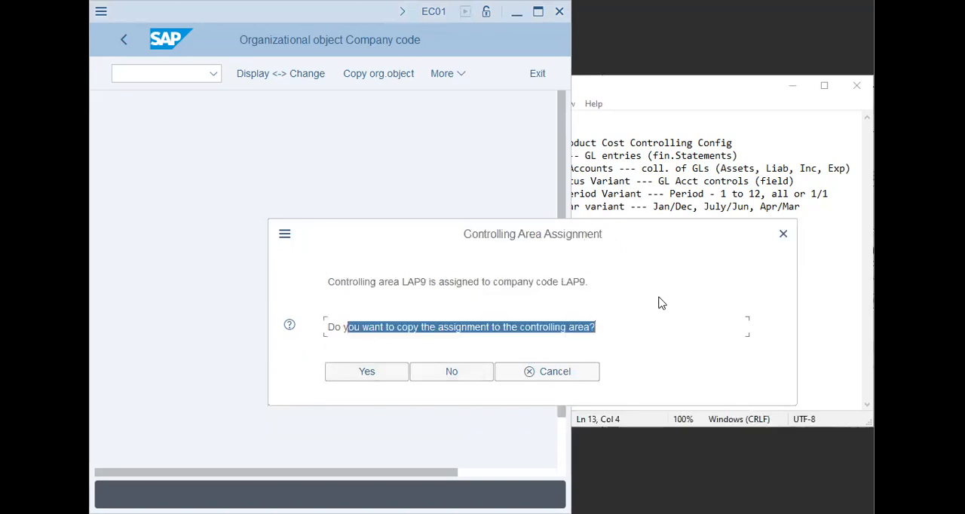
left_click(543, 327)
key("alt+Tab")
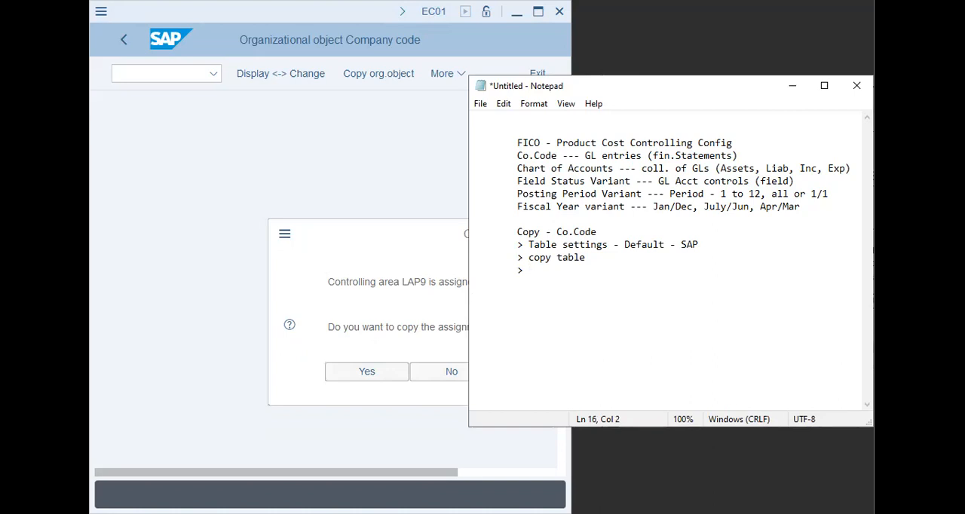
type("Hierarchy")
key("Return")
key("Tab")
key("Return")
key("Tab")
type("Enterprise")
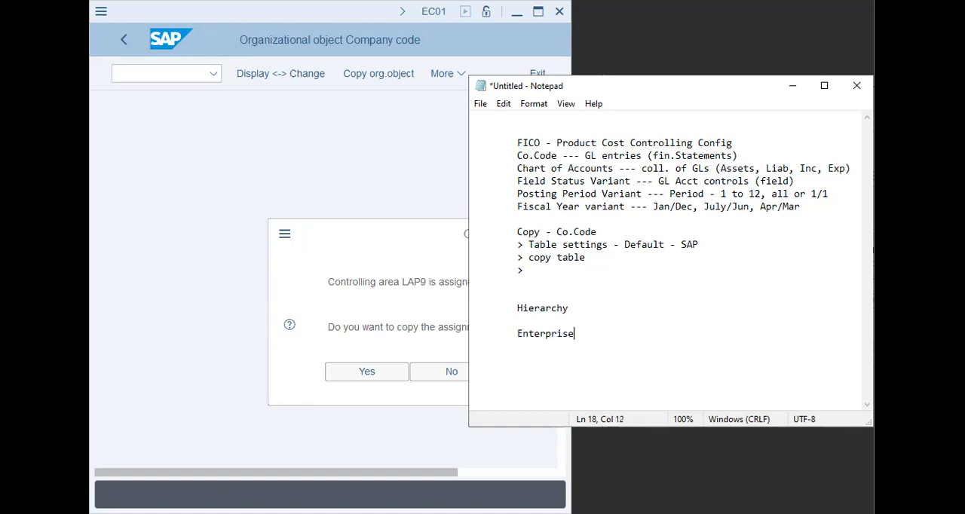
- Add the line "Company (Mother) ---- Op.Concern (SAP)" below Enterprise, separated by a blank line
key("Return")
key("Tab")
key("Return")
key("Tab")
type("Company (Mother)")
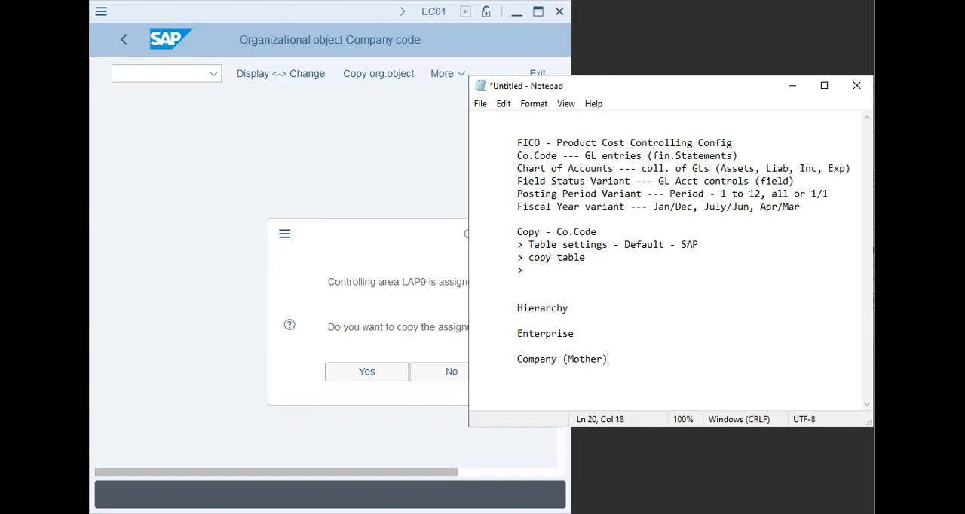
key("Return")
key("Tab")
key("Up")
type("---- Op.Concern (SAP)")
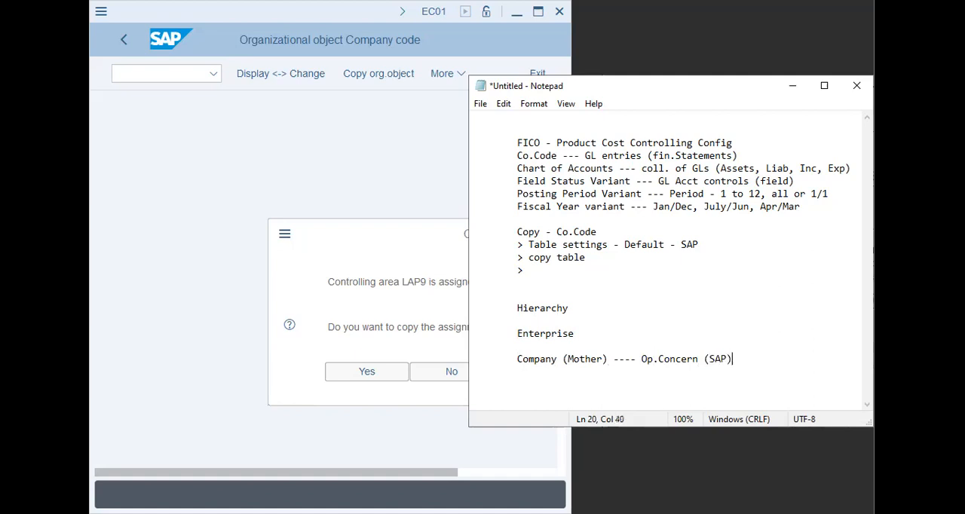
- Add "Controlling Area" on an indented line beneath Op.Concern (SAP)
key("Return")
key("Tab")
key("Tab")
type("Controlling Area")
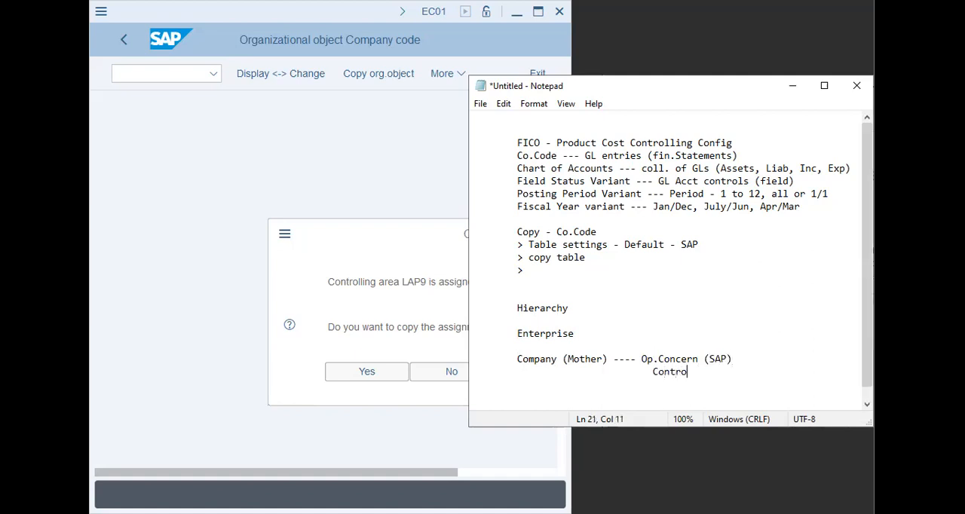
- Add the item "> CCtr Acctg" beneath Controlling Area
key("Return")
key("Tab")
key("Tab")
key("Tab")
key("Tab")
type("> CCnt")
key("BackSpace")
key("BackSpace")
key("BackSpace")
type("Ctr Acctg")
- Add the item "> Pr.Ctr. Acctg" beneath "> CCtr Acctg" in the Controlling Area list
key("Return")
key("Tab")
key("Tab")
key("Tab")
key("Tab")
key("Tab")
key("BackSpace")
type("> Pr")
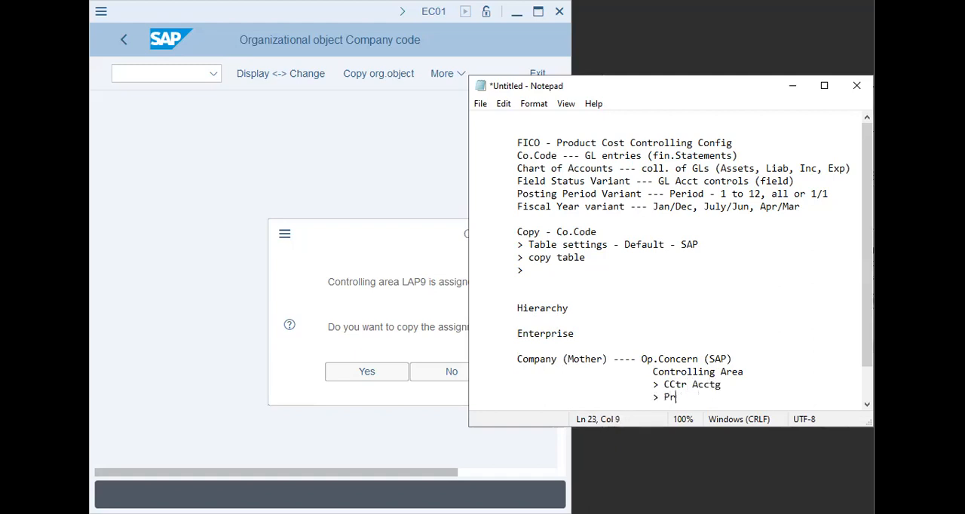
type(".Ctr. Acctg")
- Add the item "> Product costing" as the third entry in the Controlling Area list
key("Return")
key("Tab")
key("Tab")
key("Tab")
key("Tab")
type("> Produ")
key("BackSpace")
type("uct costing")
- Add a further indented "Co.codes" line below Product costing, separated by a blank line
key("Return")
key("Tab")
key("Tab")
key("Tab")
key("Tab")
key("Tab")
key("Return")
key("Tab")
key("Tab")
key("Tab")
key("Tab")
key("Tab")
type("Co.coe")
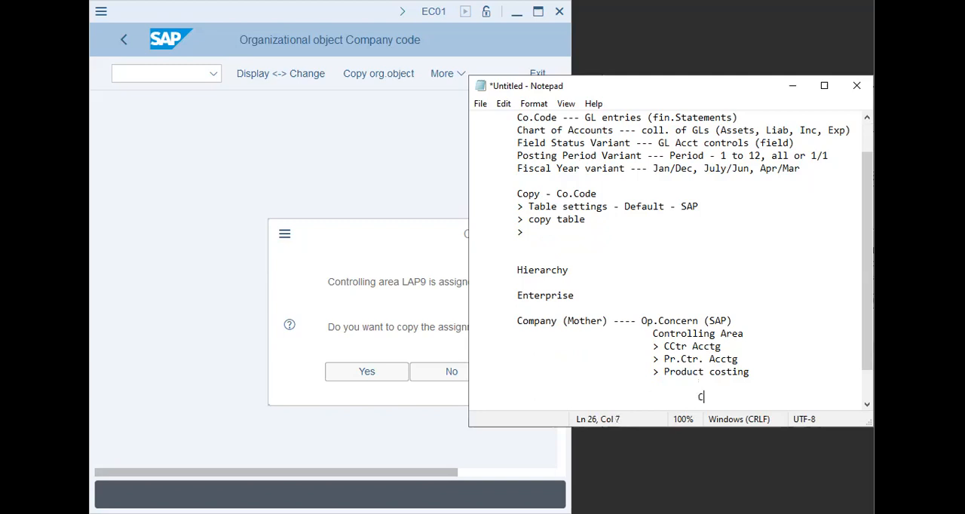
key("BackSpace")
key("BackSpace")
type("odes")
- Add "Plant" and "Sales Org" on separate lines indented one level beneath Co.codes
key("Return")
key("Tab")
key("Tab")
key("Tab")
key("Tab")
key("Tab")
key("Tab")
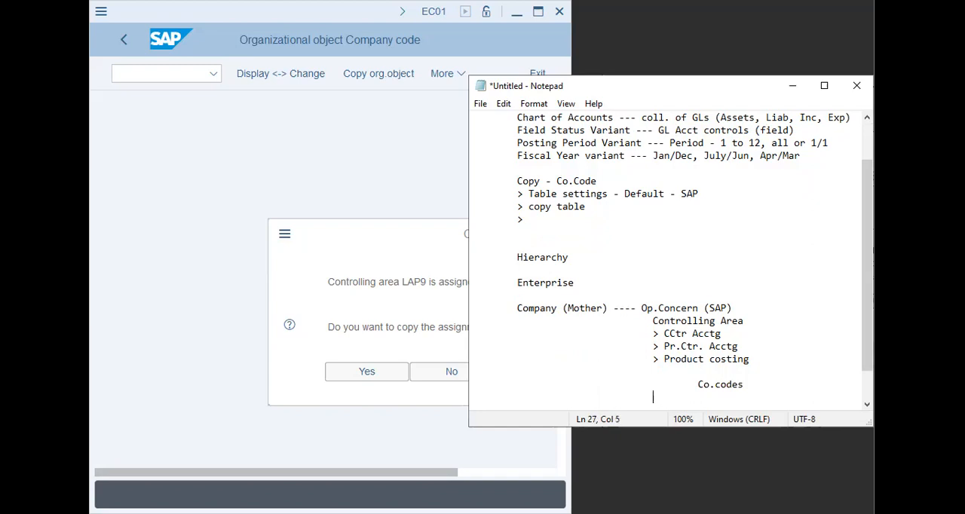
type("Plant")
key("Return")
key("Tab")
key("Tab")
- Add "Pur.Org" and "Personnel Areas" beneath Sales Org at the same indentation
key("Tab")
key("Tab")
type("Sales Org")
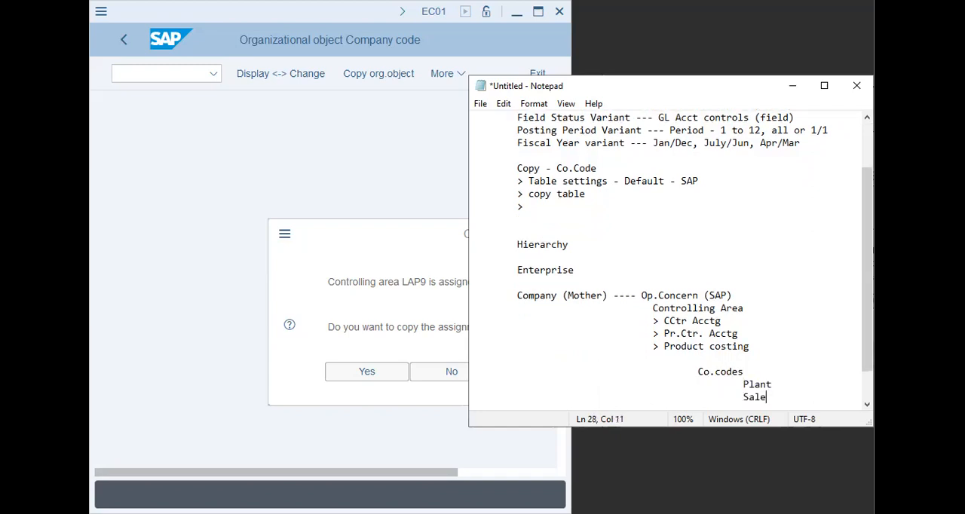
key("Return")
key("Tab")
key("Tab")
key("Tab")
key("Tab")
key("Tab")
type("Pur.Org")
key("Return")
key("Tab")
key("Tab")
key("Tab")
key("Tab")
key("Tab")
key("Tab")
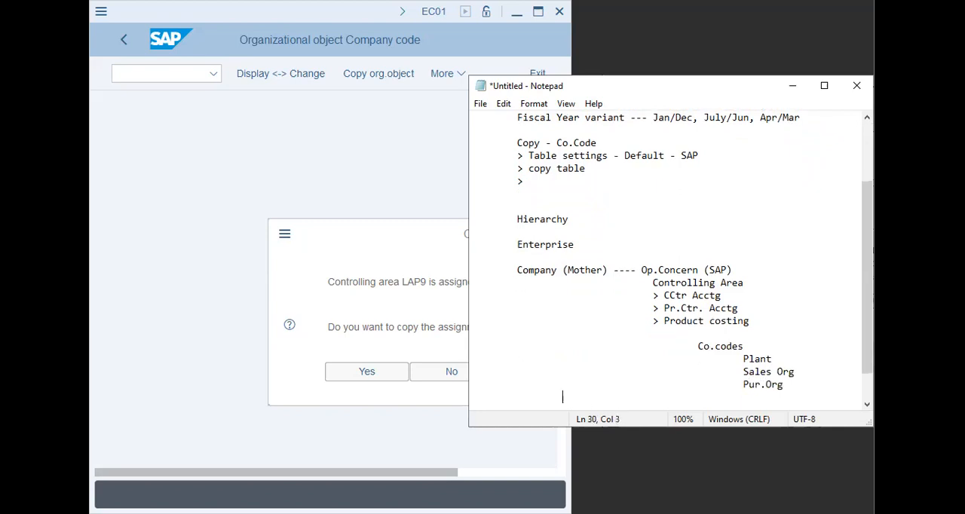
type("Personnel Areas")
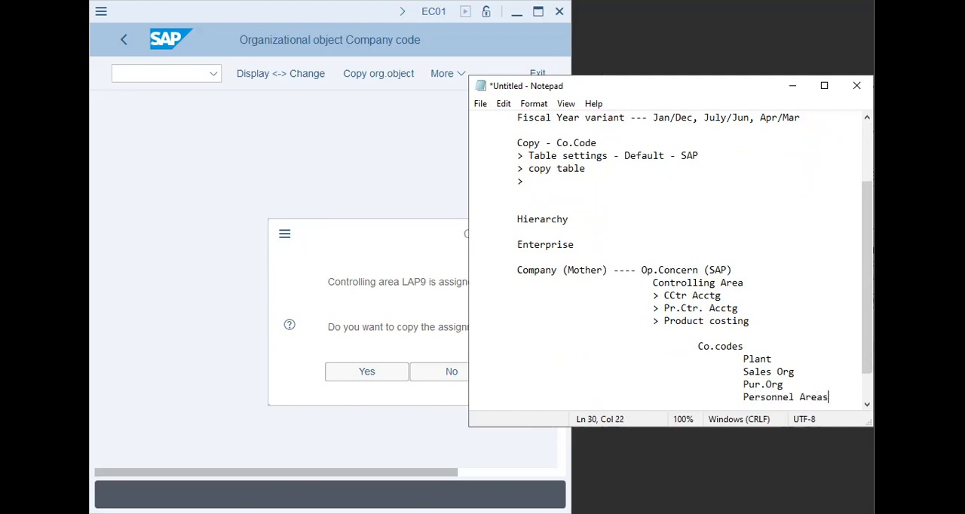
- Add "Location" and "Stor.Loc" beneath Personnel Areas at the same indentation
key("Return")
key("Tab")
key("Tab")
key("Tab")
key("Tab")
key("Tab")
key("Tab")
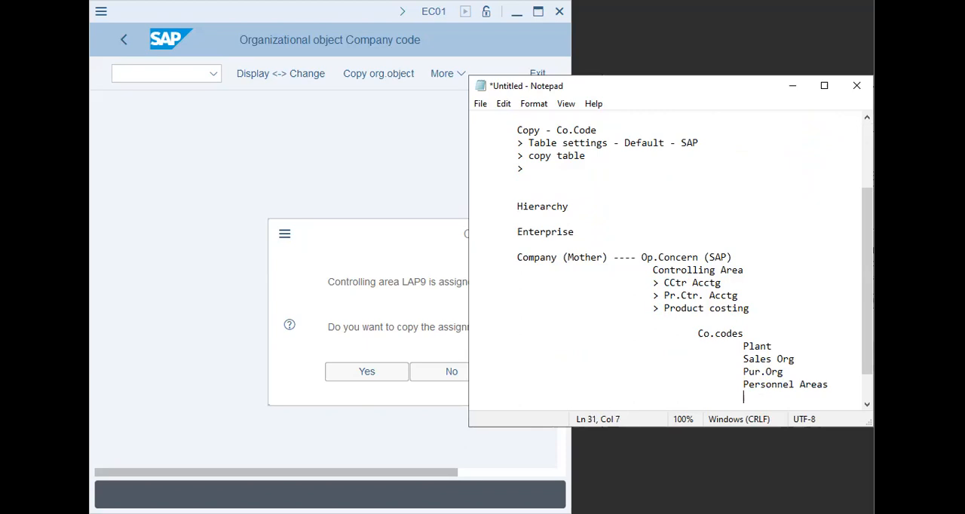
type("Location")
key("Return")
key("Tab")
key("Tab")
key("Tab")
key("Tab")
- Start a new line below Stor.Loc and append "--- Op. Units" to the Co.codes line
key("Tab")
type("Stor.Loct")
key("BackSpace")
key("Return")
key("Tab")
key("Tab")
key("Tab")
key("Tab")
key("Tab")
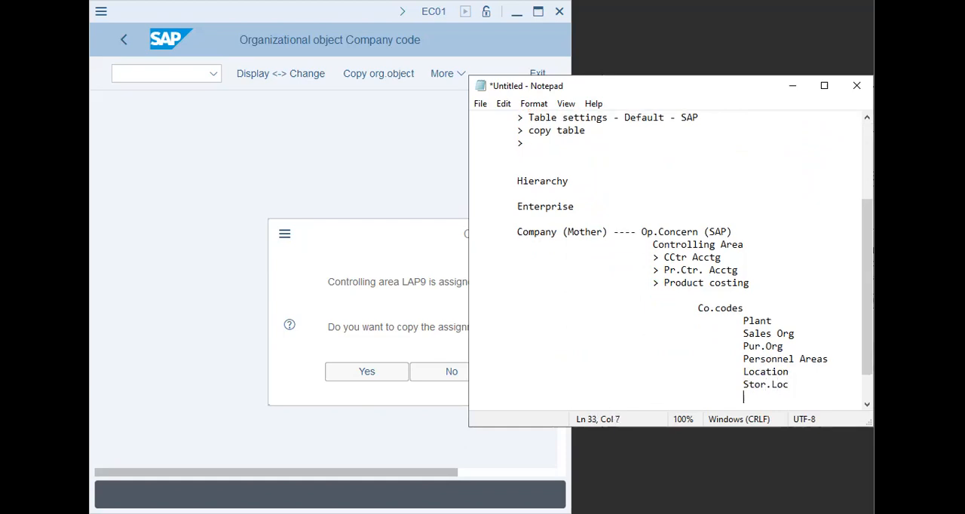
left_click(747, 309)
type("--- Op. Units")
left_click(695, 308)
mouse_move(750, 250)
left_mouse_down()
mouse_move(769, 264)
mouse_move(757, 245)
left_mouse_up()
- Switch to SAP and decline copying the controlling area assignment to the new company code
left_click(354, 330)
left_click_drag(354, 330, 596, 330)
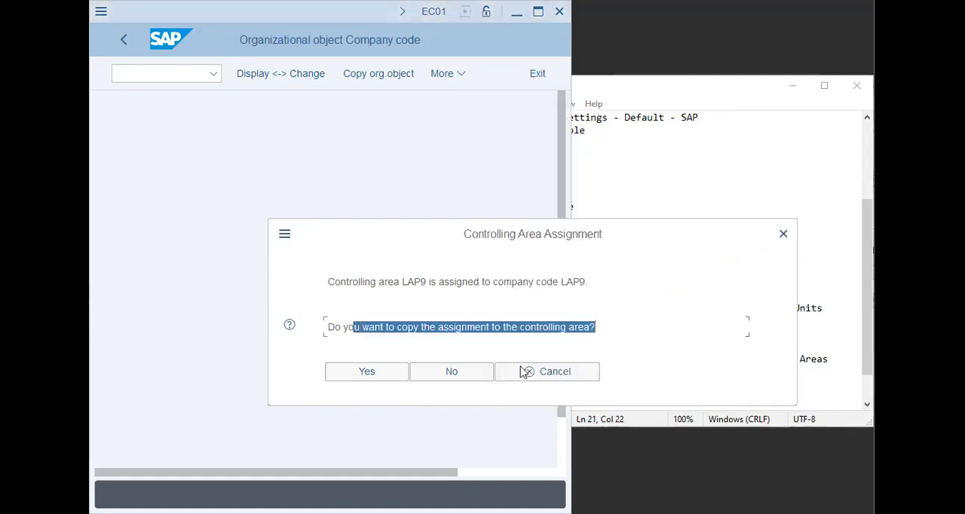
left_click(465, 377)
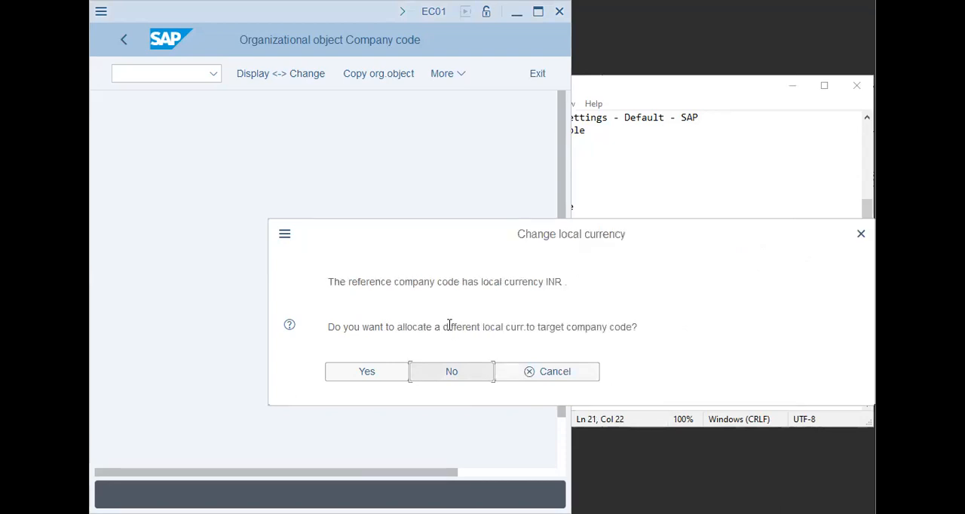
- Accept allocating a different local currency to the target company code and enter AED
left_click_drag(374, 328, 394, 327)
left_click_drag(547, 316, 560, 319)
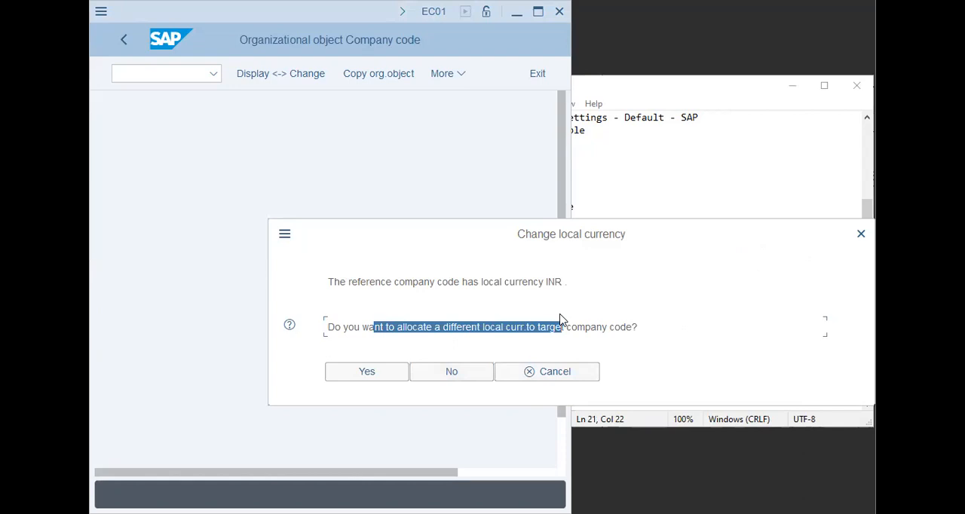
left_click(372, 377)
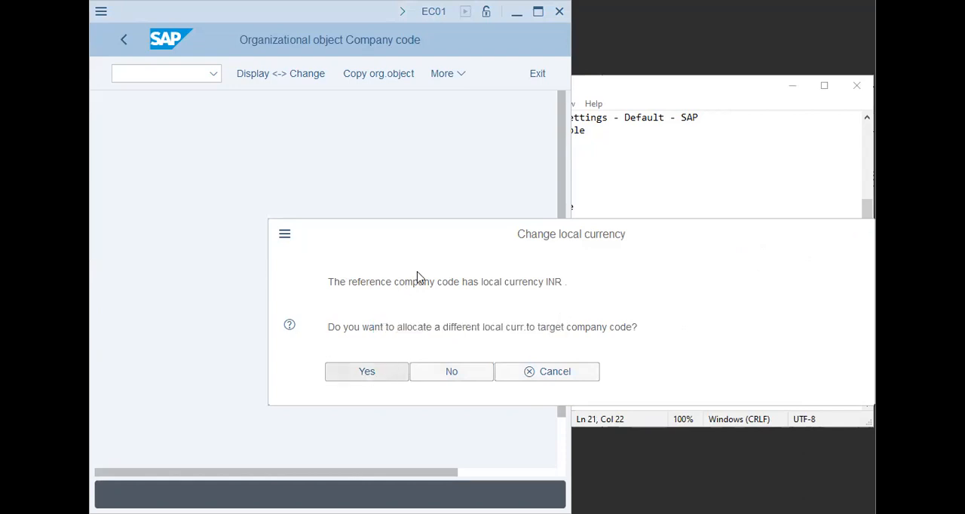
type("aed")
key("Return")
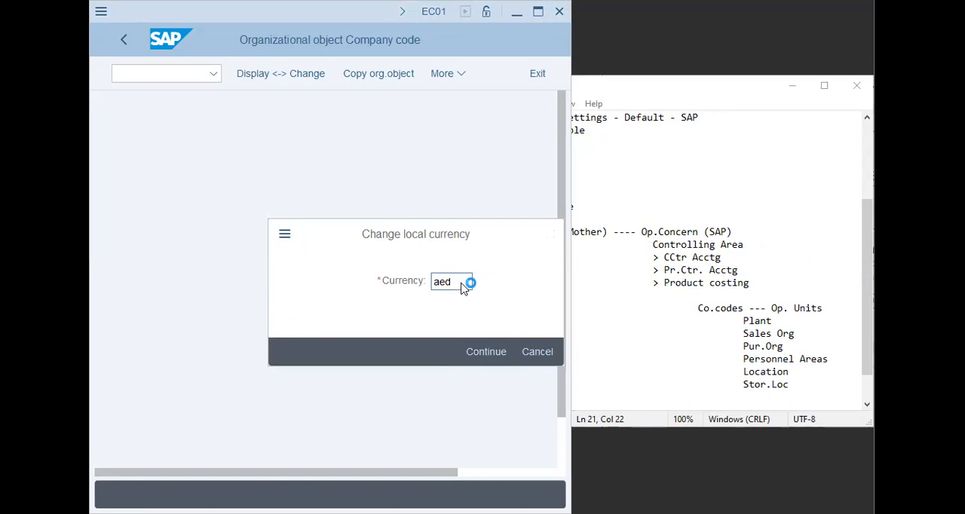
- Acknowledge the number range management information and confirm transporting the number ranges
key("Return")
left_click(561, 500)
key("Return")
left_click(558, 467)
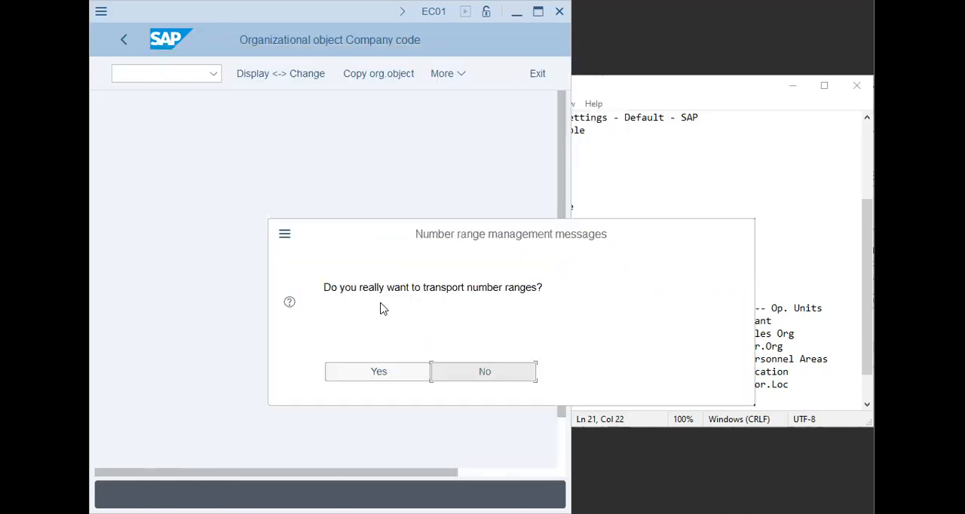
left_click_drag(387, 288, 466, 370)
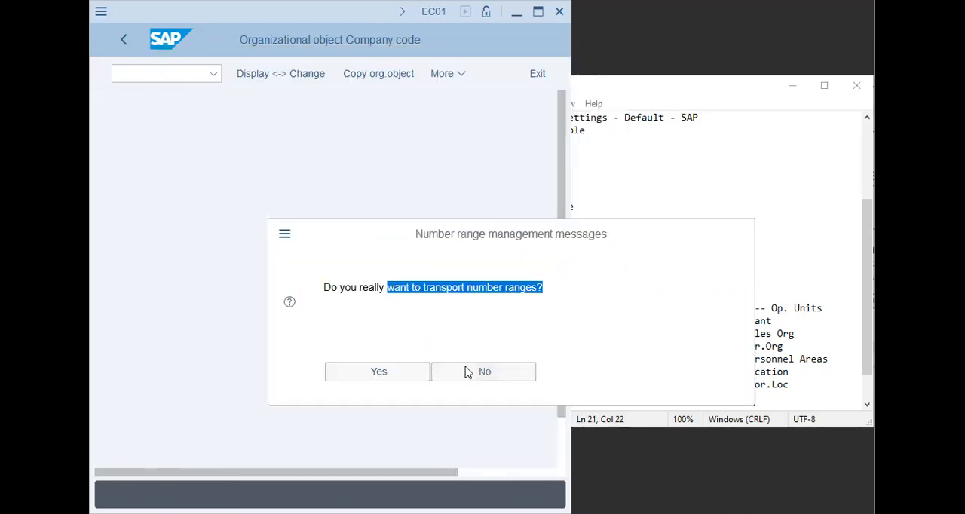
left_click(372, 373)
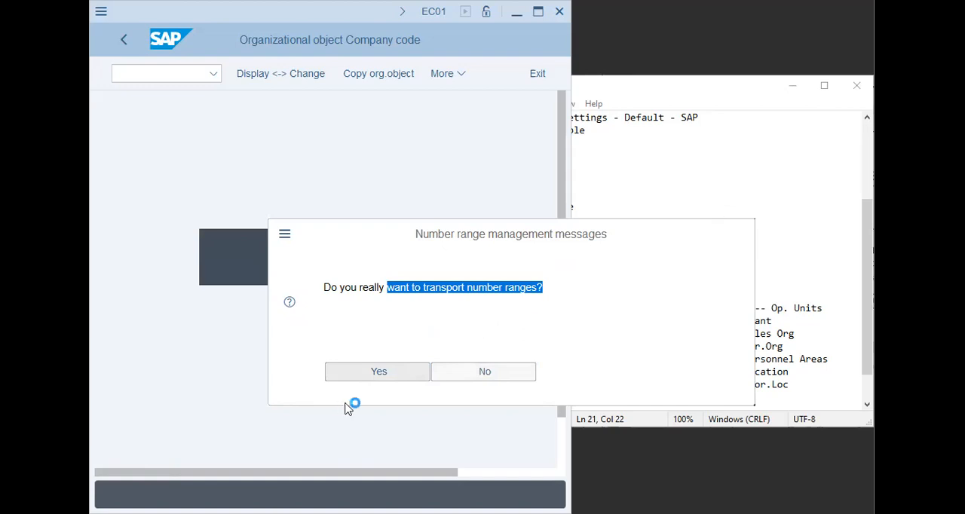
- Switch to Notepad and add a "----" separator below the hierarchy, followed by a blank line and the heading "Valuation"
left_click(704, 206)
left_click(794, 334)
left_click(838, 375)
key("Return")
key("Tab")
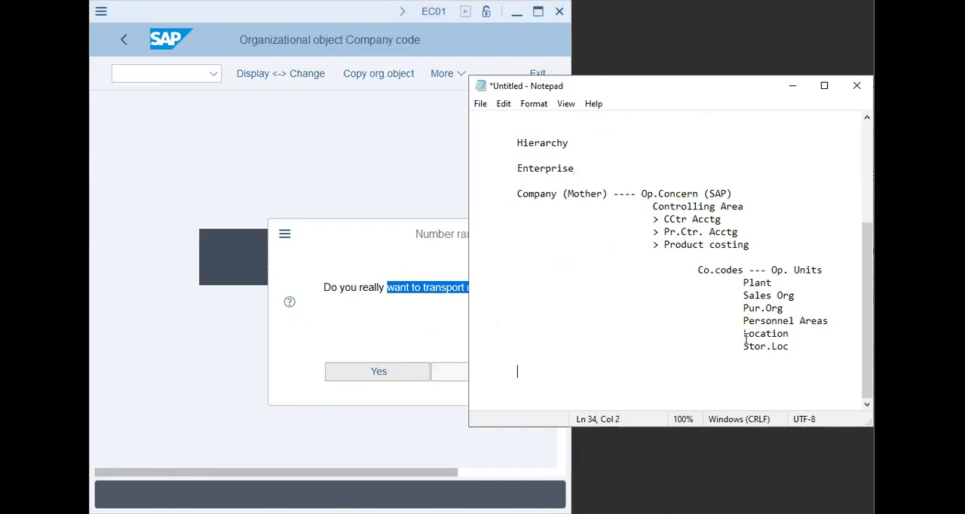
left_click(339, 313)
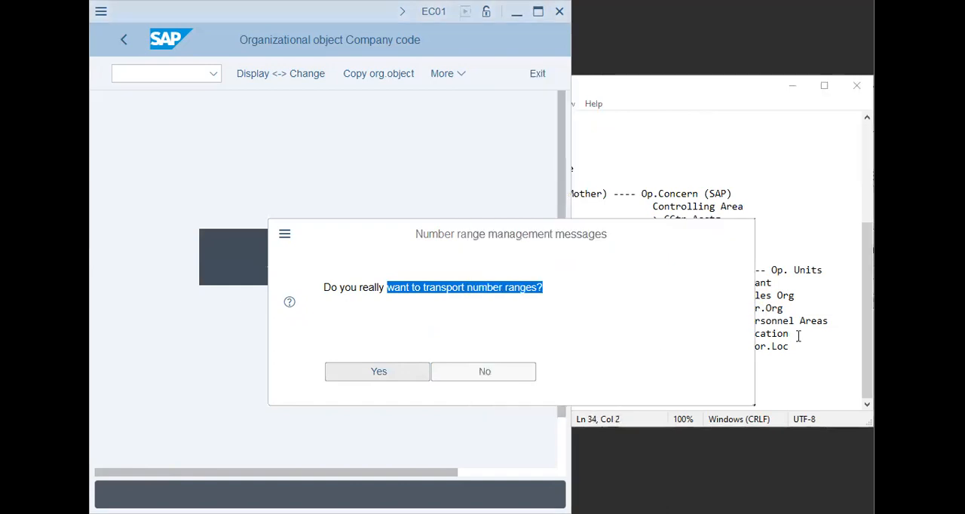
left_click(675, 392)
type("0000")
key("BackSpace")
key("BackSpace")
key("BackSpace")
key("BackSpace")
type("----")
key("Return")
key("Return")
type("Valuation")
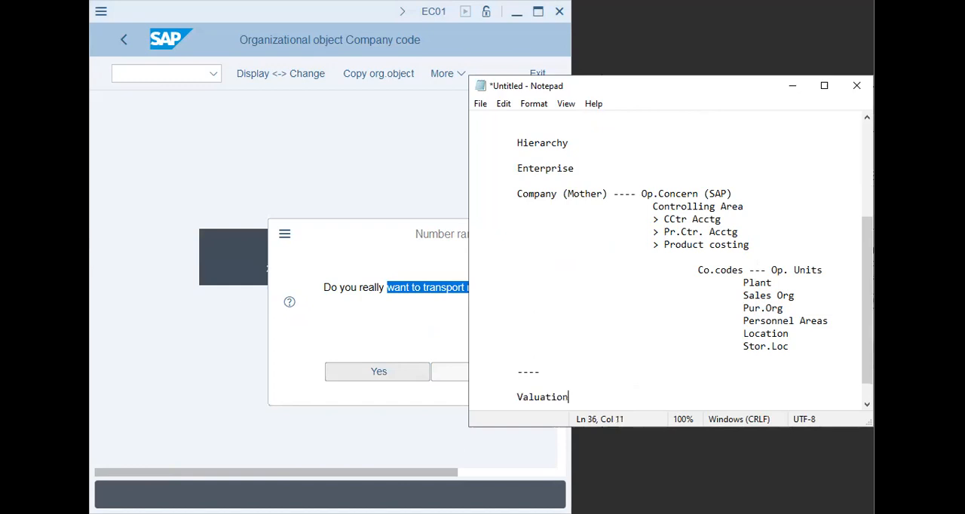
- Add the line "putting/placing a value" beneath Valuation, followed by a blank line
key("Return")
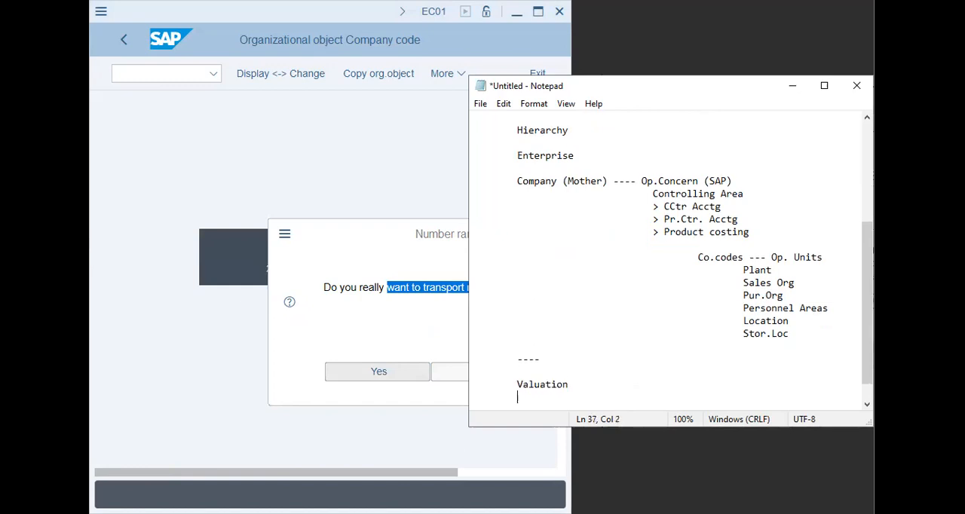
type("putting/placing a value")
key("Return")
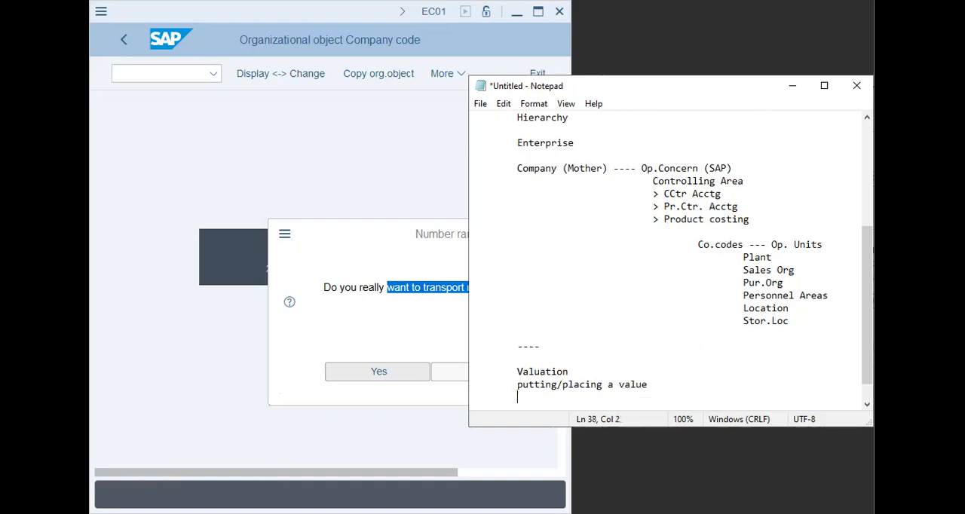
key("Return")
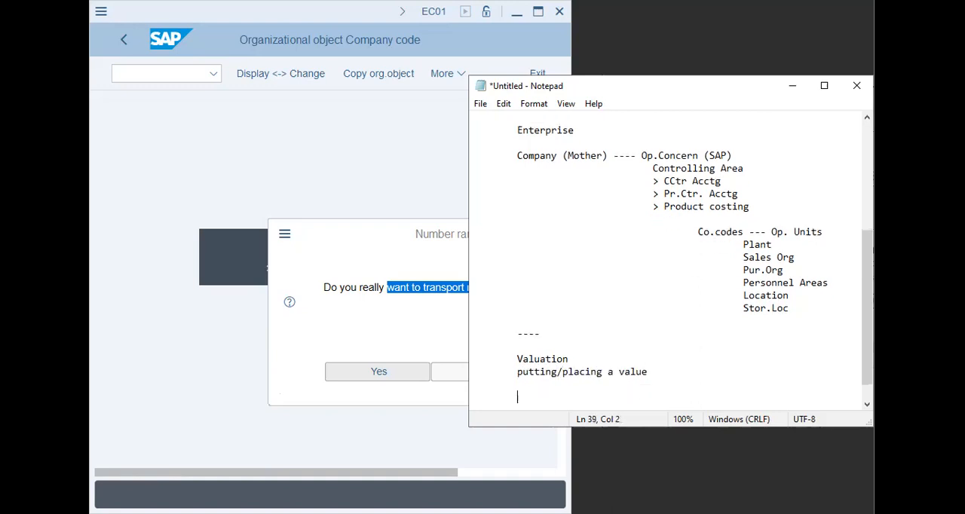
- Add the example line "Car - value (market value, demand value, goodwill value, inter. value)" below the valuation definition
type("Car - value (market value,")
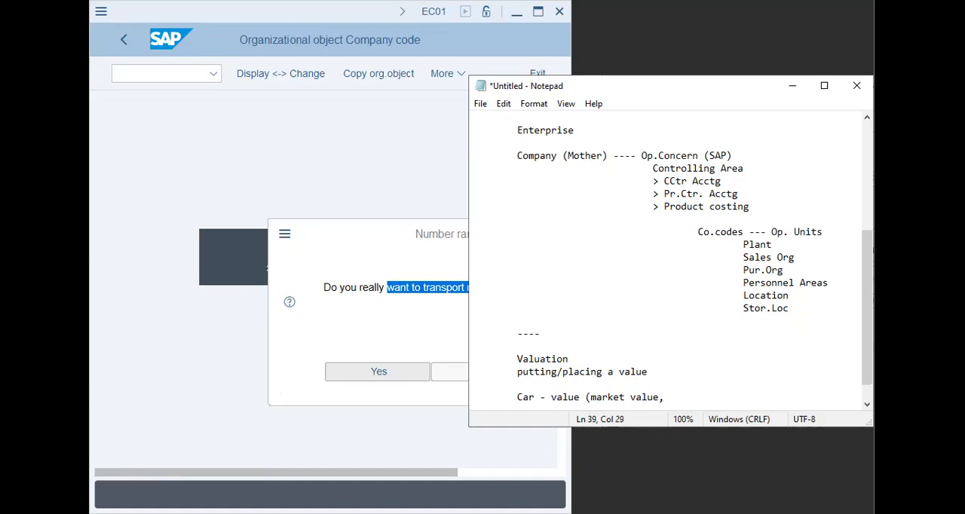
type(" demand value, goodwill")
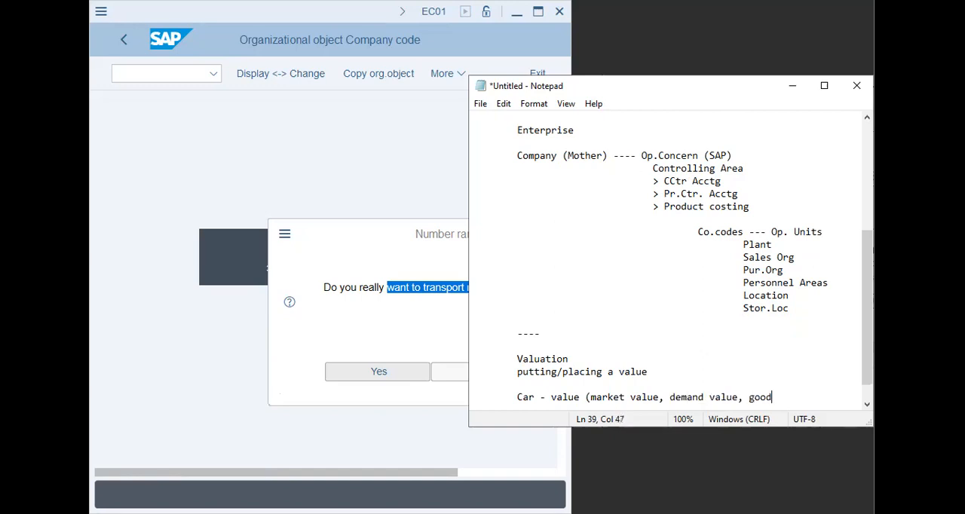
type("alue)")
key("BackSpace")
type(", inter. value)")
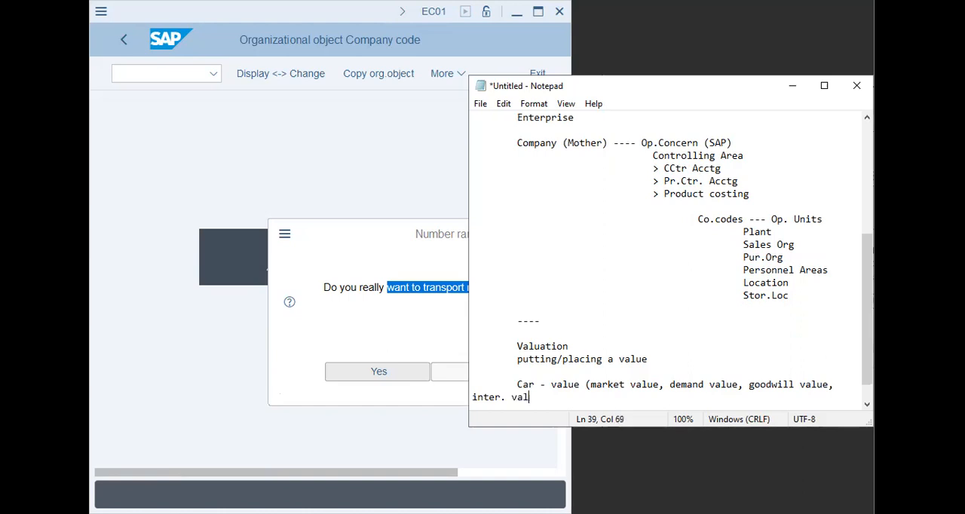
- Delete the car value example line from the Valuation notes
key("Return")
key("Tab")
key("Up")
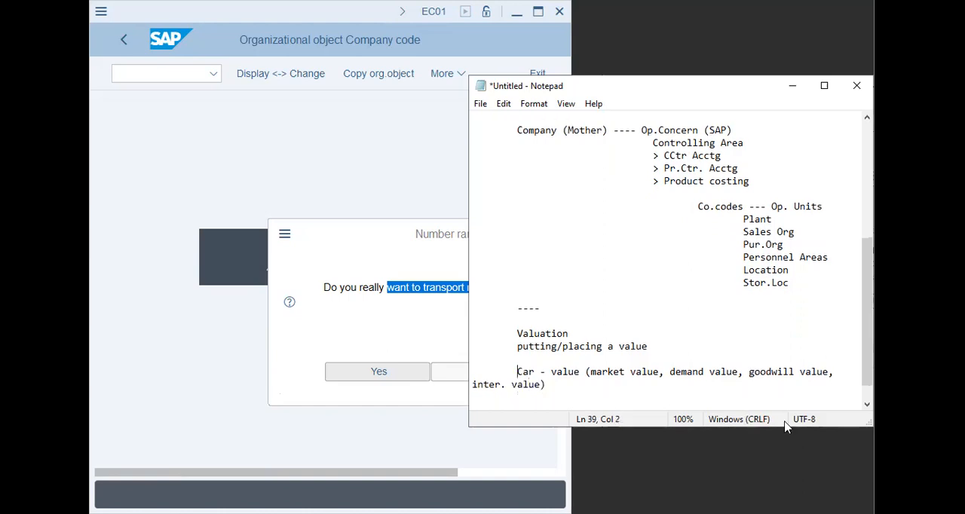
key("shift+Down")
key("shift+Down")
key("BackSpace")
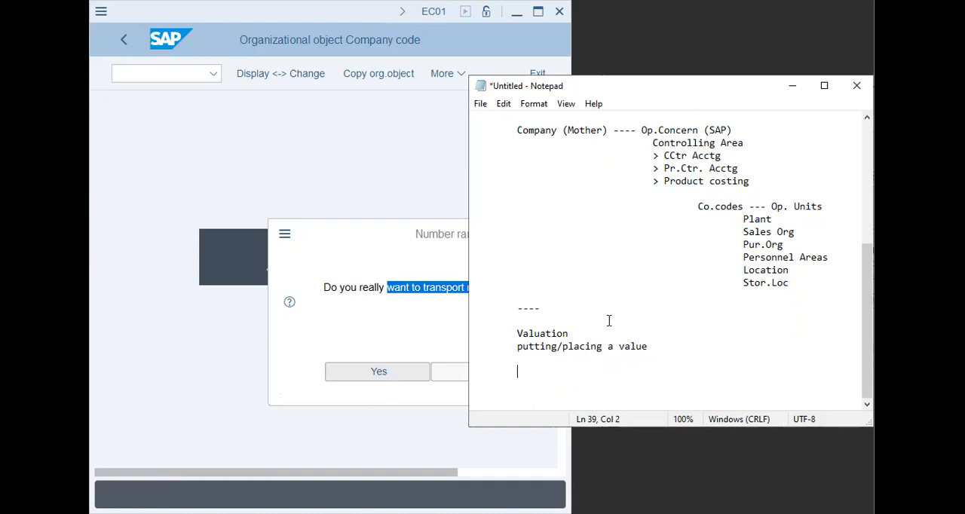
- Add the numbered items "1. Legal Val" and "2. Group Val" below the valuation definition
key("BackSpace")
key("Tab")
type("1. Legal Val")
key("Return")
key("BackSpace")
type("2. Group Val")
- Add "3. Pr.Ctr Val" as the third numbered item in the valuation list
key("Return")
key("Tab")
key("Tab")
key("BackSpace")
type("3. Pr.Ctr")
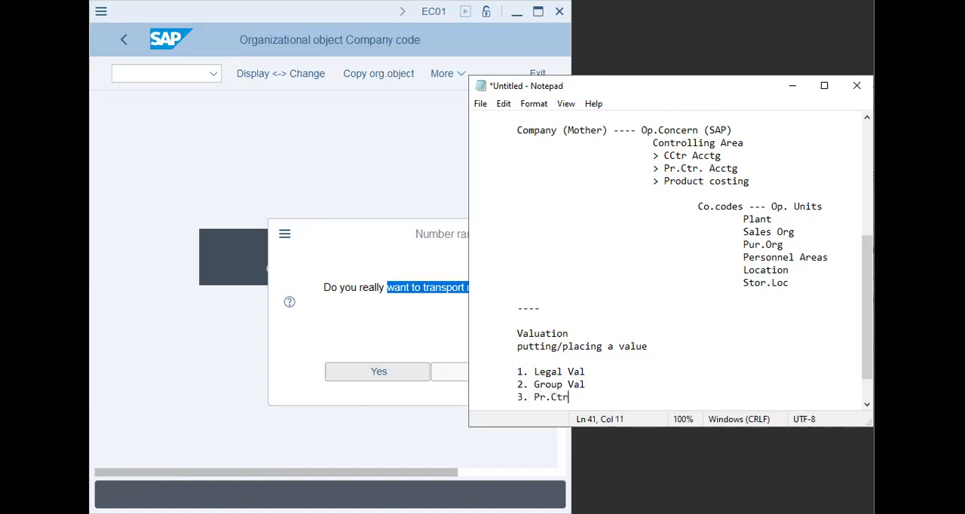
type(" Val")
- Append "- Fin.State - '0'" to the Legal Val item
key("Up")
key("Up")
type("- Fin.State -")
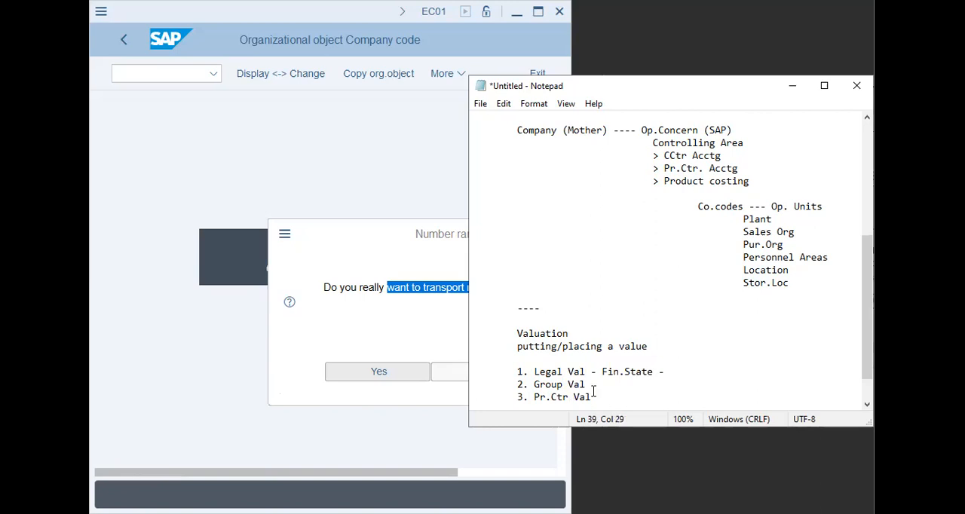
type("0")
type("'")
type("'")
- Append "- Group Rep - '1'" to the Group Val item
key("Down")
type("- Group Rep")
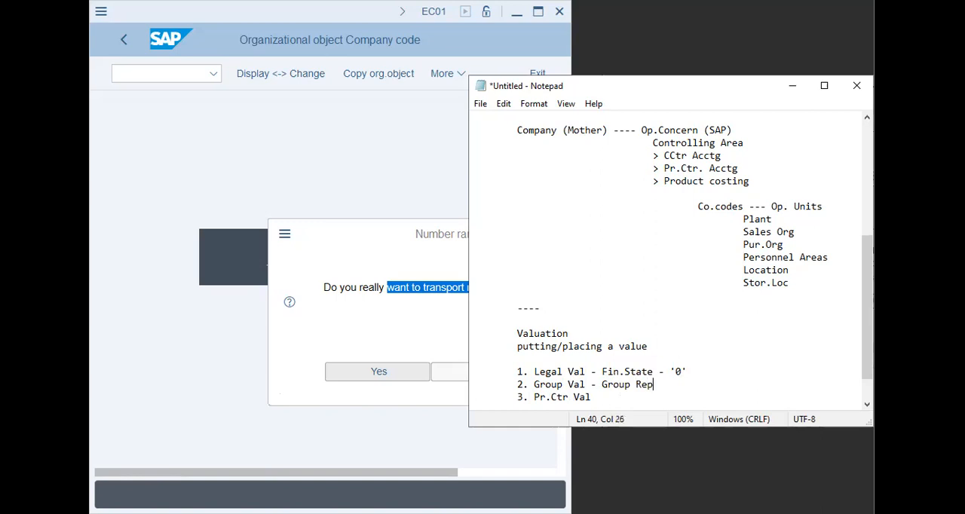
type(" - '1'")
- Append "- Cont.Area - '2'" to the Pr.Ctr Val item and start a new line below it
left_click(662, 395)
type("- Cont.Area - '2")
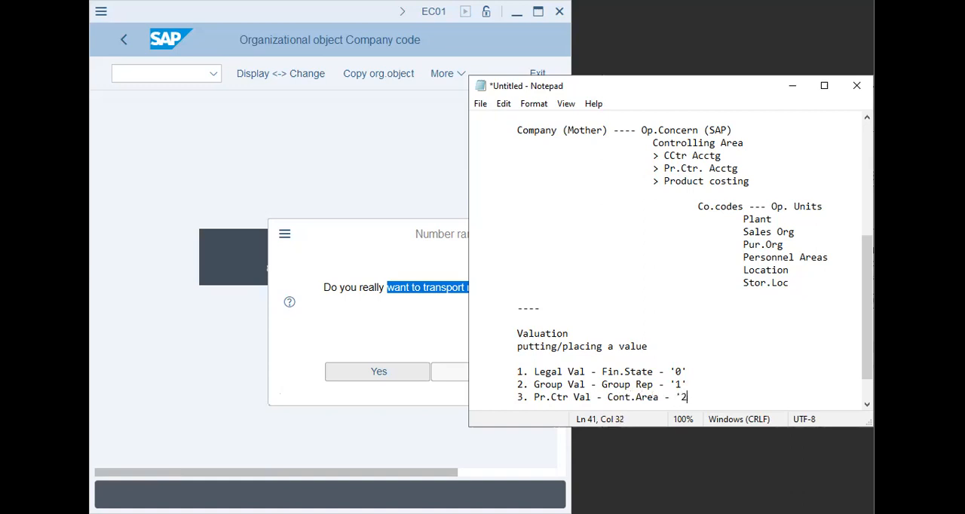
type("'")
key("Return")
key("Tab")
key("Tab")
key("Tab")
key("BackSpace")
- Replace "Cont.Area" with "Mgmt Rep" in the Pr.Ctr Val item
key("Up")
key("Right")
key("Right")
key("Right")
key("Right")
key("Right")
key("Right")
key("Right")
key("Right")
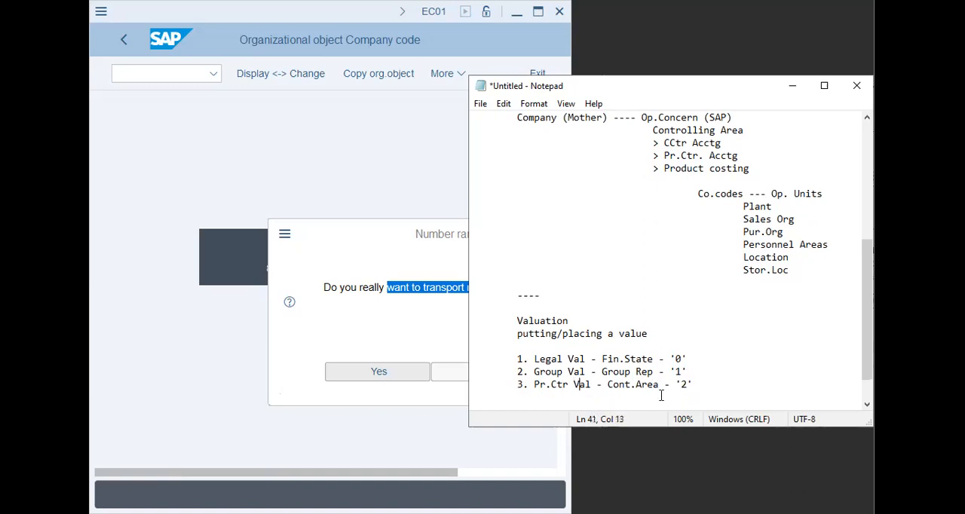
key("shift+Right")
key("shift+Right")
key("shift+Right")
key("shift+Right")
key("shift+Right")
key("shift+Right")
key("shift+Right")
key("shift+Right")
key("shift+Right")
type("Mgmt Rep")
- Insert "rep" after "Fin.State" in the Legal Val item
key("Up")
key("Up")
type("rep")
key("BackSpace")
key("Down")
key("Down")
key("Down")
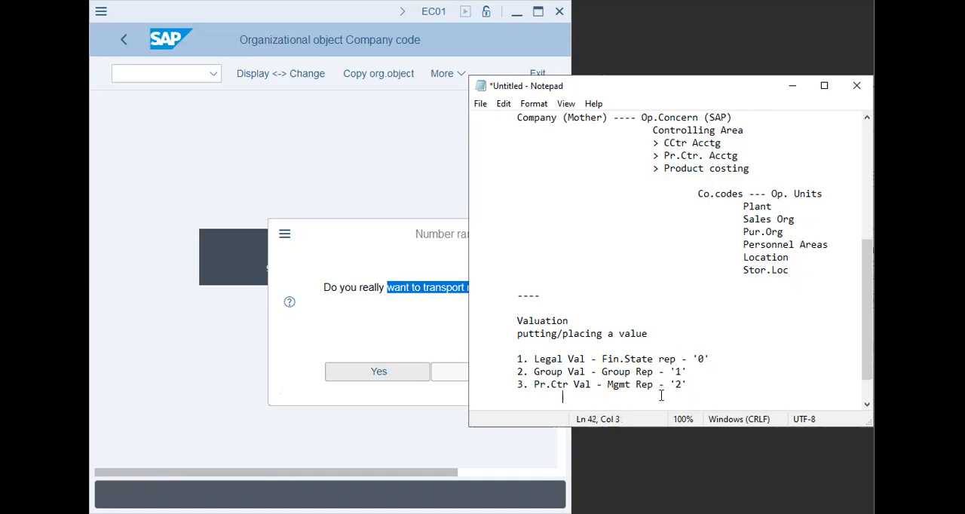
- Add a "-----" separator and the heading "Curr." below the valuation list
key("Return")
type("-----")
key("Return")
type("Curr.")
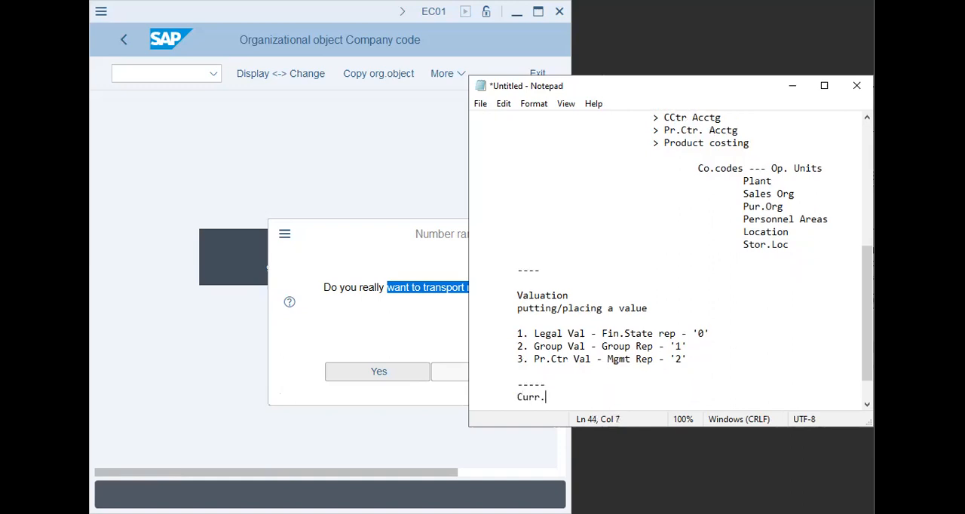
key("Return")
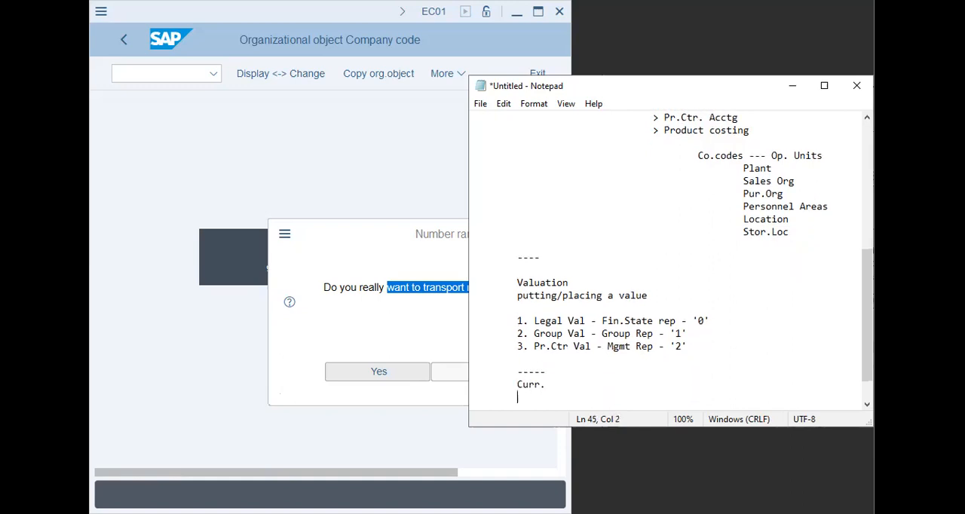
- Add the line "Co.Code Curr - '1'" under the Curr. heading and start a new line
type("1 -")
key("BackSpace")
key("BackSpace")
key("BackSpace")
key("BackSpace")
type("Co.Code Curr - '")
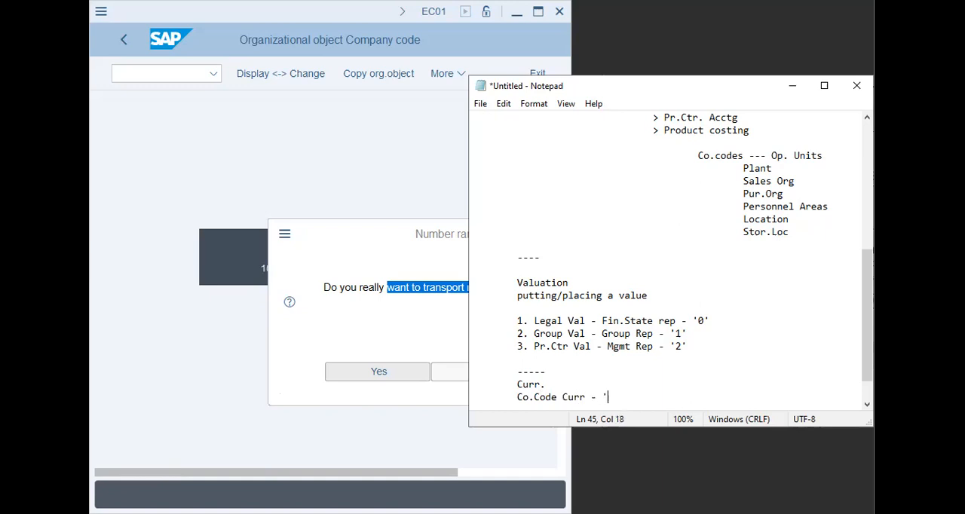
type("1'")
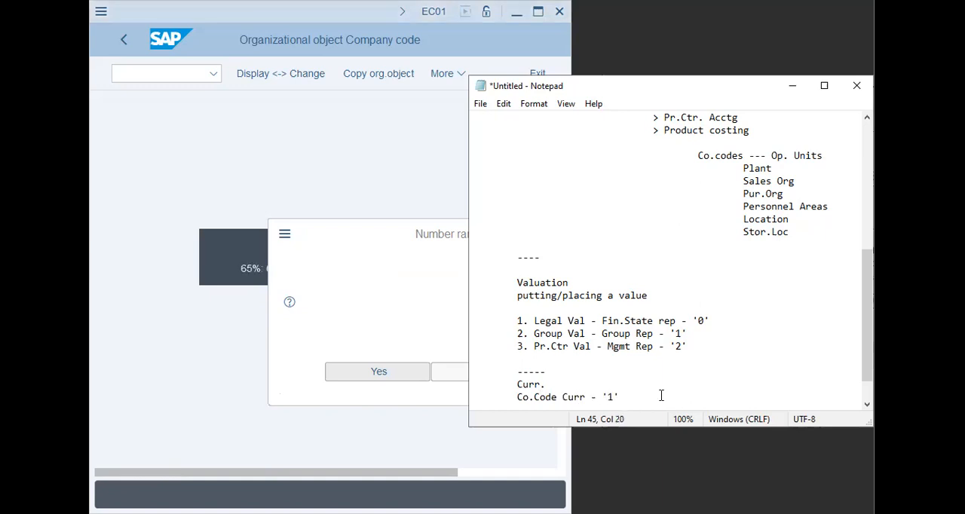
key("Return")
key("Tab")
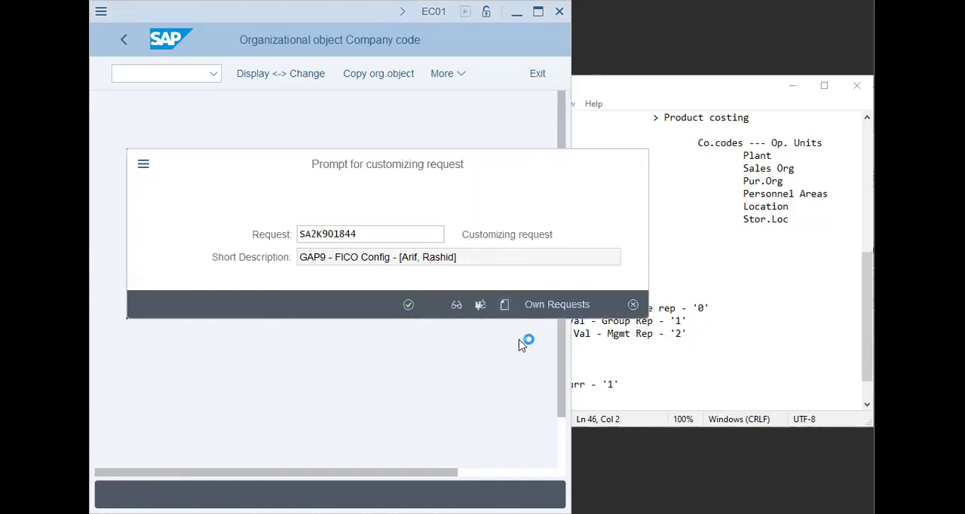
- In SAP, create and accept a customizing request described as "XAP9 - FICO Config" followed by the team members' names in brackets
type("XAP")
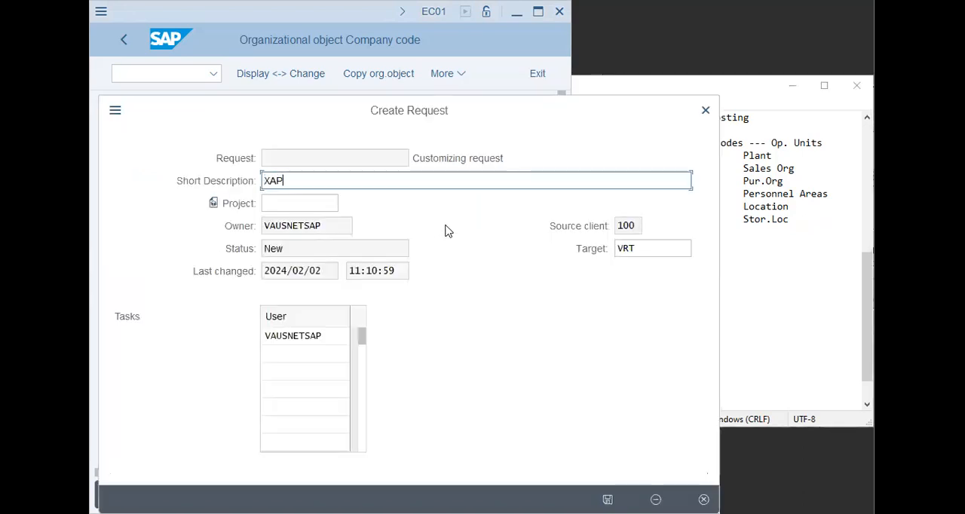
type(" - 9 -FICO Config - [Es")
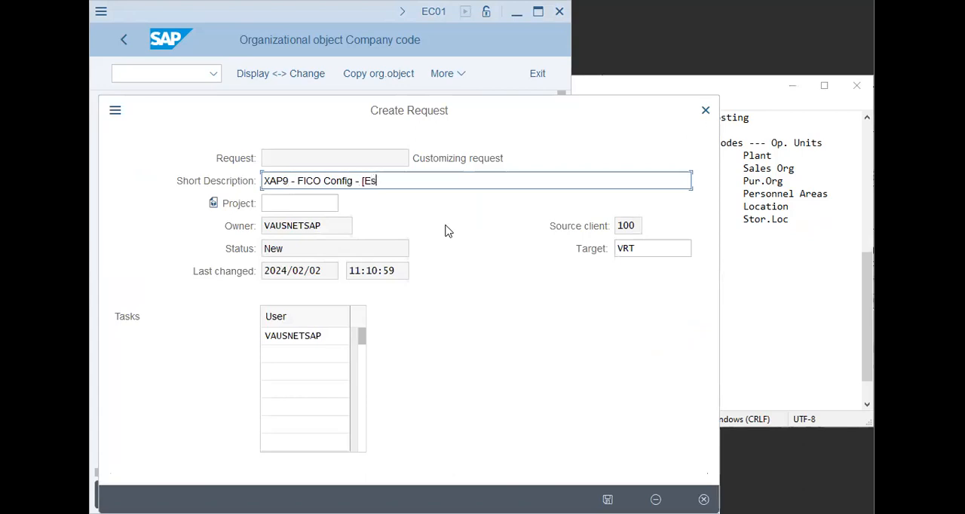
type("am, Faisal]")
key("Return")
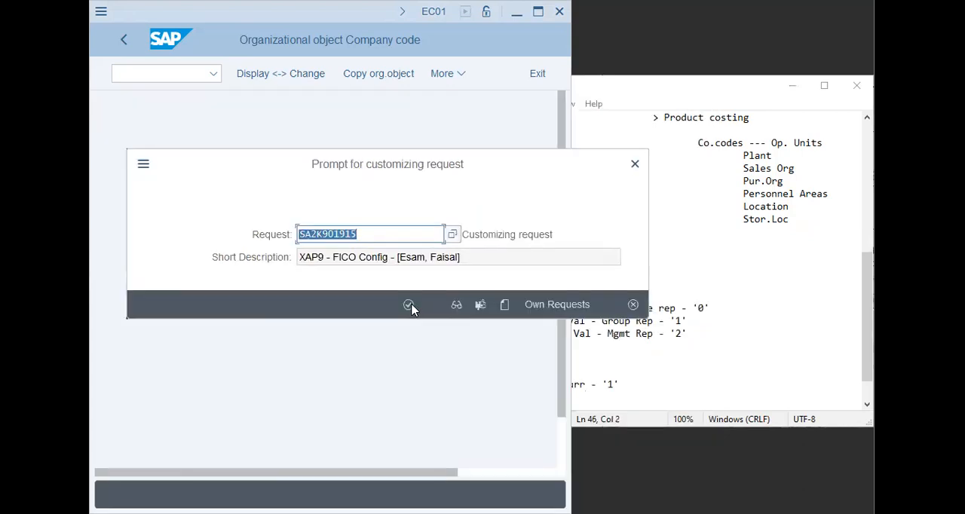
left_click(408, 304)
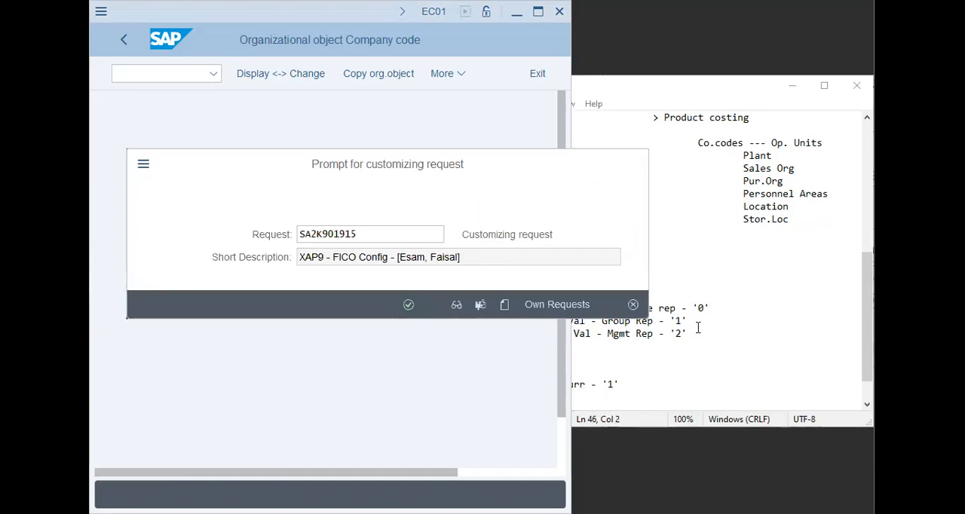
- In Notepad, add the line "Contr. Area - '2'" below the Co.Code Curr line
left_click(637, 373)
key("ctrl+End")
type("Contr. Area -")
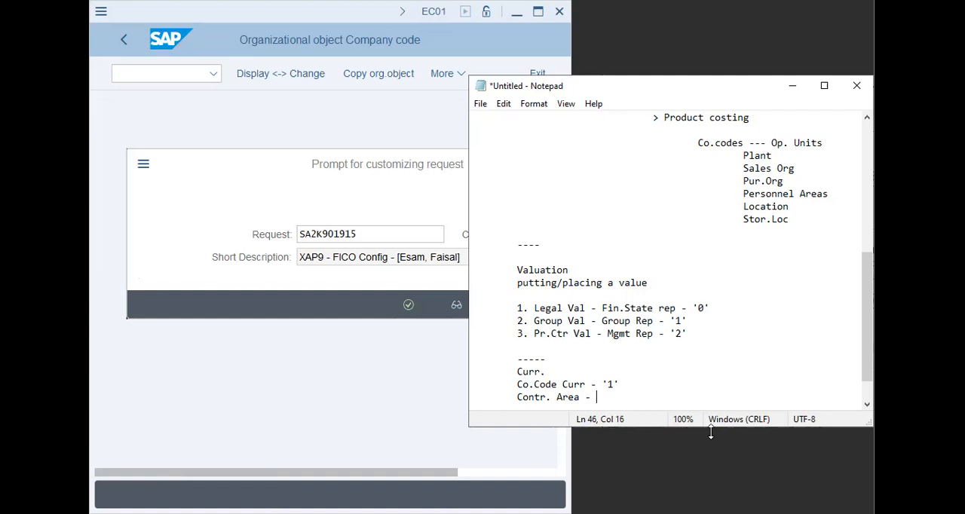
key("shift+Home")
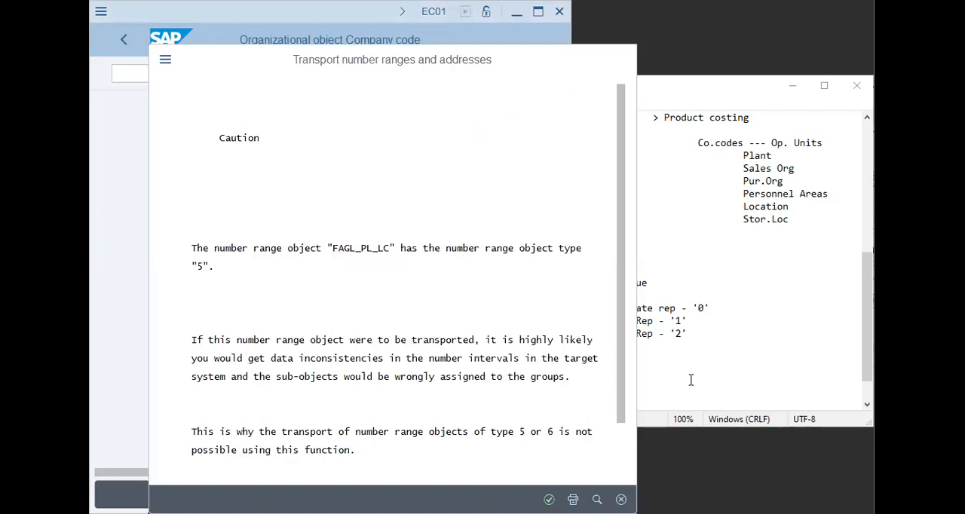
left_click(626, 398)
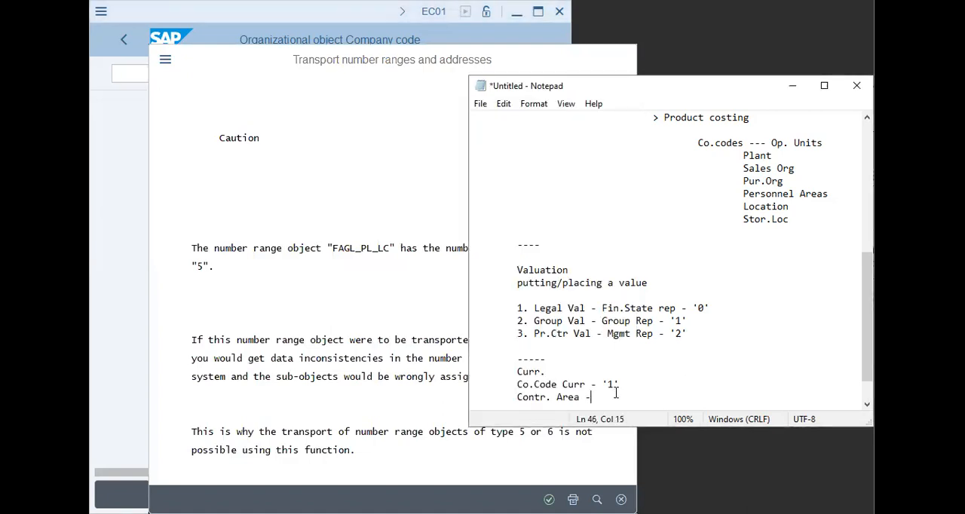
key("shift+Left")
key("shift+Left")
key("shift+Left")
key("shift+Left")
key("shift+Left")
key("shift+Left")
key("shift+Left")
key("shift+Left")
key("shift+Left")
key("shift+Left")
key("shift+Left")
key("shift+Left")
key("shift+Left")
key("shift+Left")
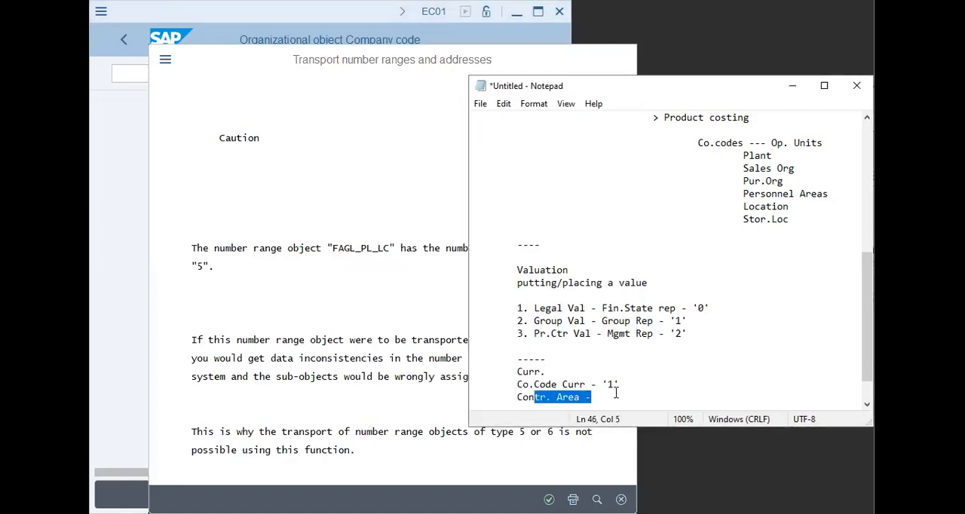
key("Right")
type("'2'")
- Add the line "Group Curr - '3'" below the Contr. Area line
key("Return")
type("Prof")
key("BackSpace")
key("BackSpace")
key("BackSpace")
key("BackSpace")
key("BackSpace")
type("Group ")
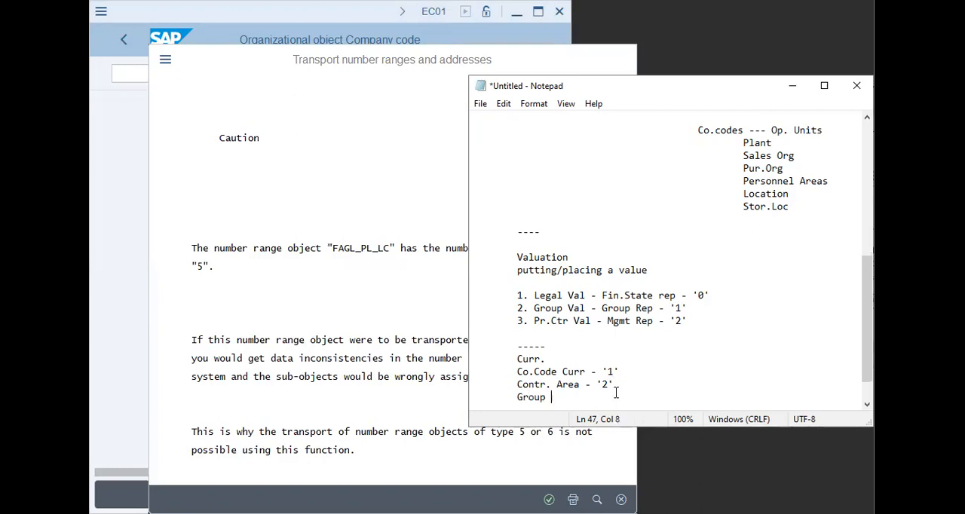
type("Curr - '3'")
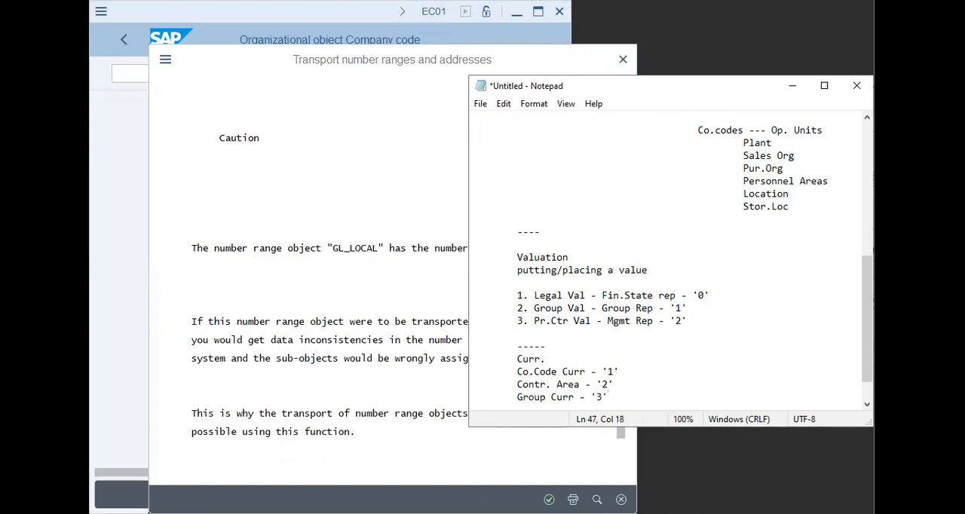
key("Return")
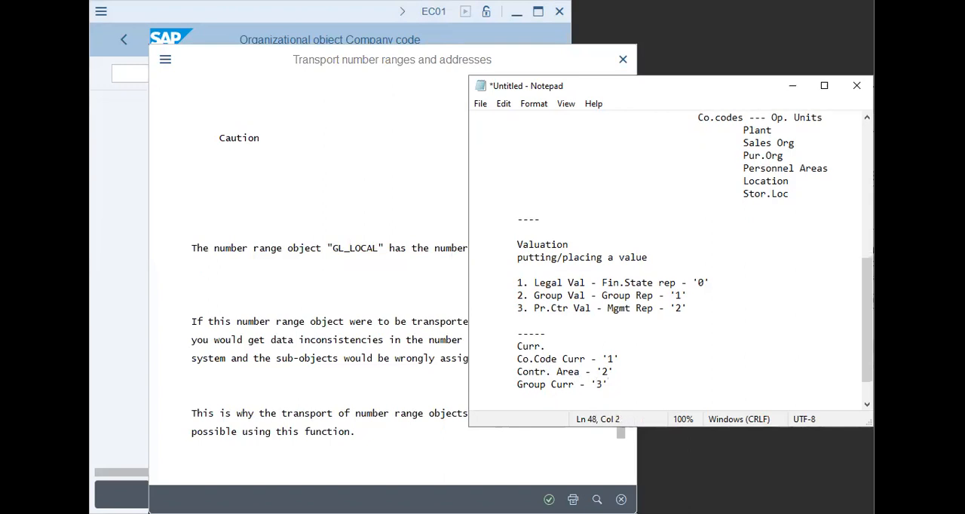
- Append "- Sharjah" to the Co.Code Curr line
left_click(652, 385)
key("Up")
key("Up")
key("Up")
key("Down")
key("End")
type("- ")
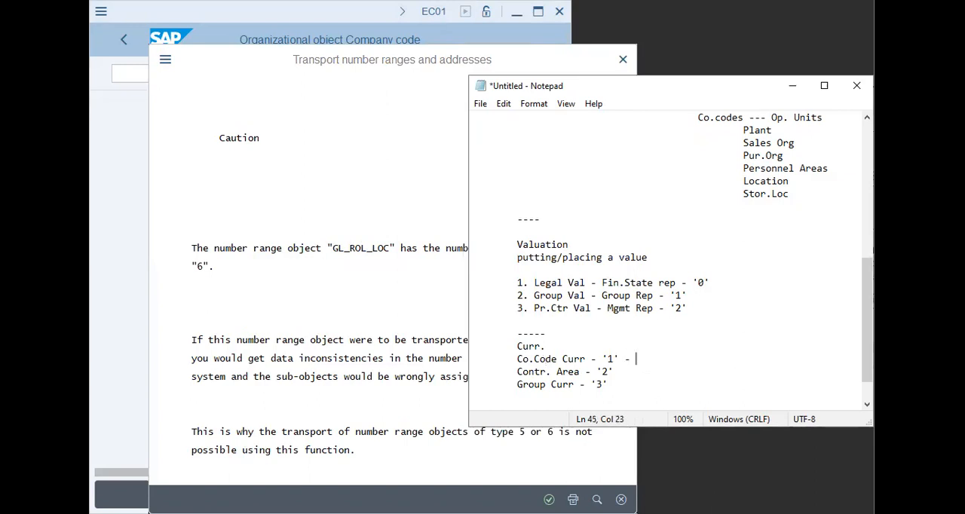
type("Sharjah")
- Append "- Plant - China,Singapore, Australia" to the Contr. Area line
key("Down")
type("-")
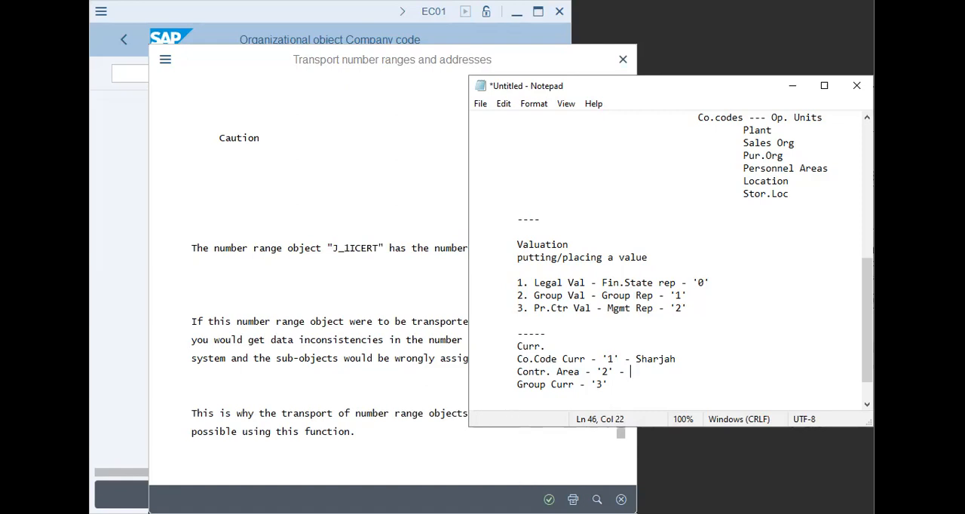
left_click_drag(678, 360, 637, 360)
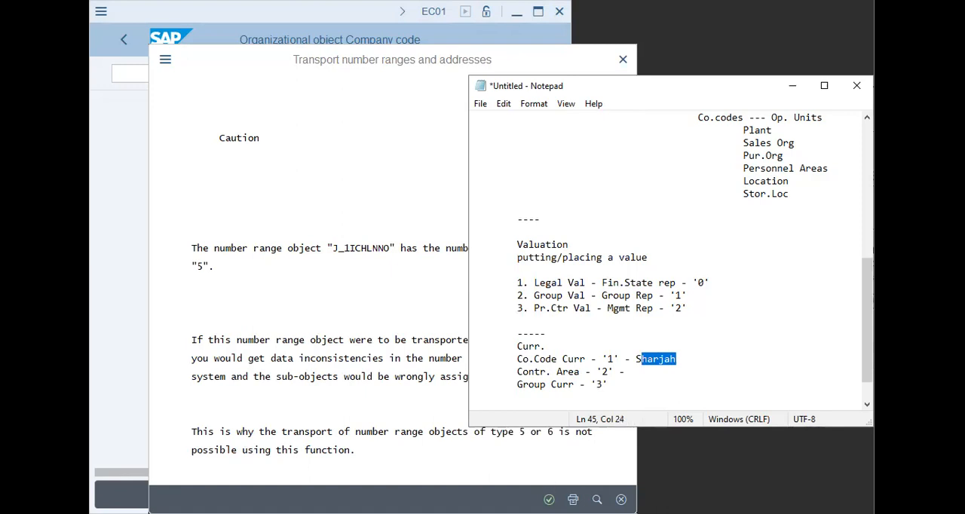
left_click(692, 367)
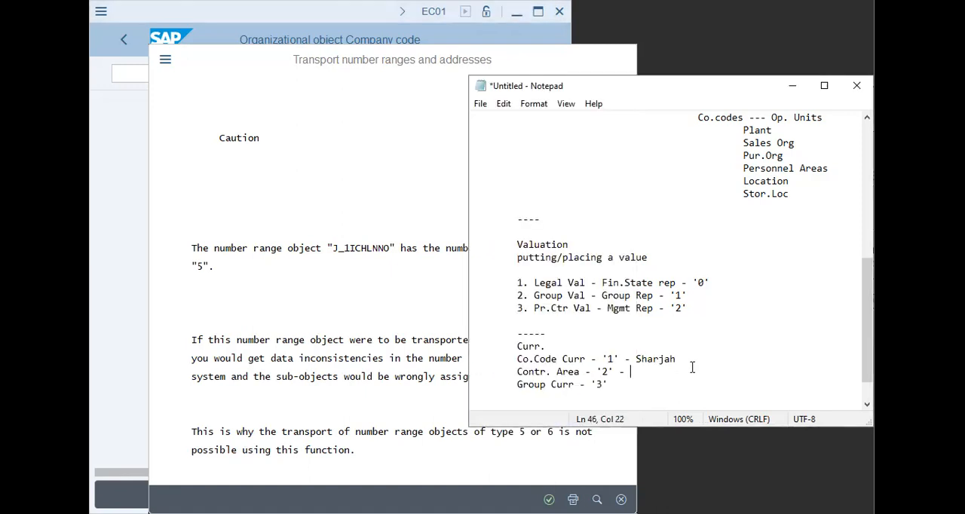
type("Plant - ")
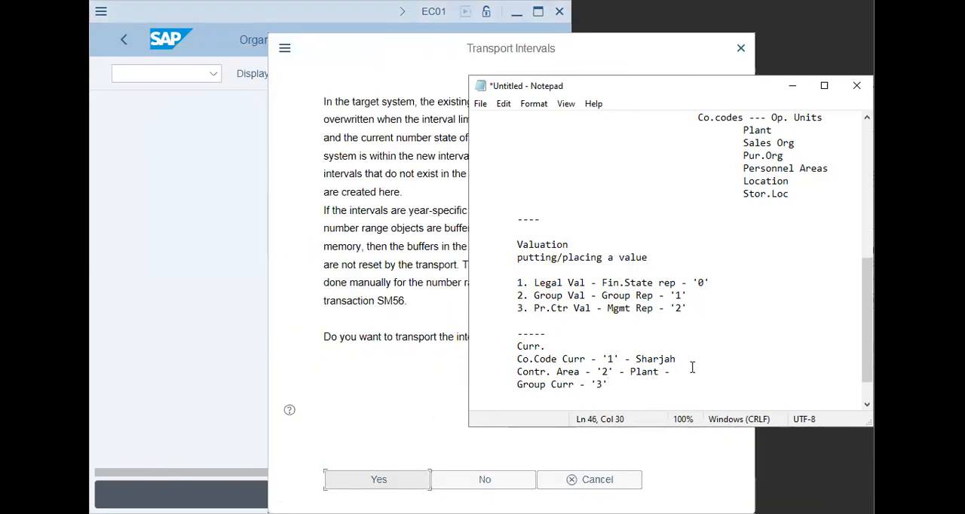
type("China,Singapore, ")
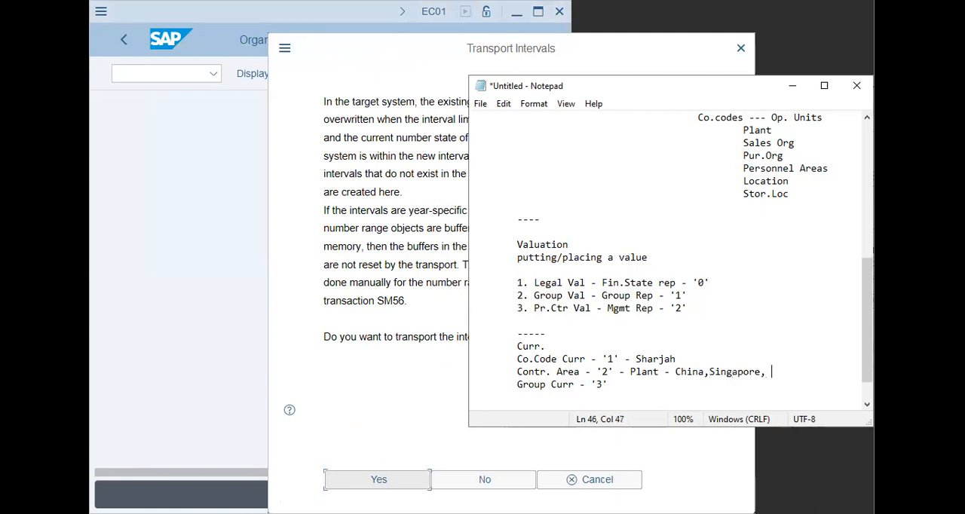
type("Austar")
key("BackSpace")
key("BackSpace")
key("BackSpace")
type("tralia")
- Append "- KSA" to the Group Curr line and agree to transport the number range intervals in SAP
key("Down")
type("-")
left_click(400, 485)
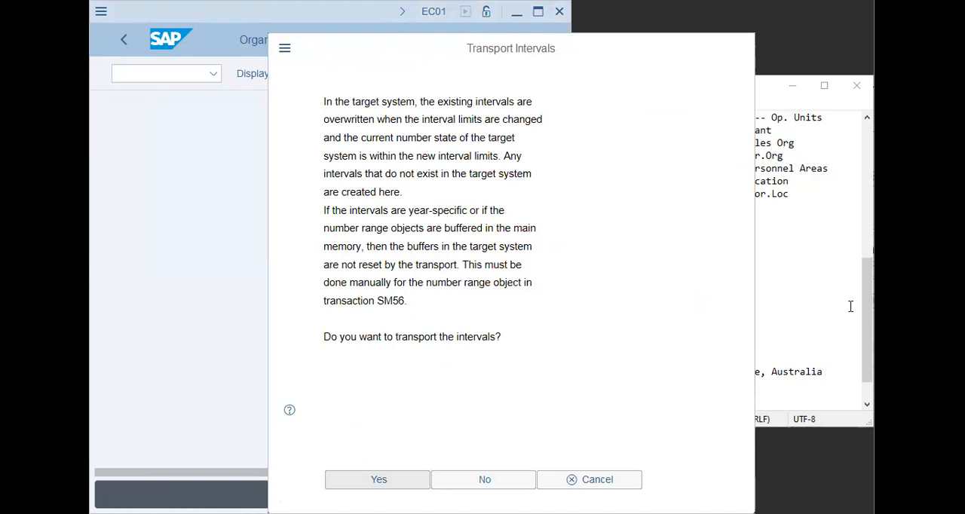
left_click(679, 388)
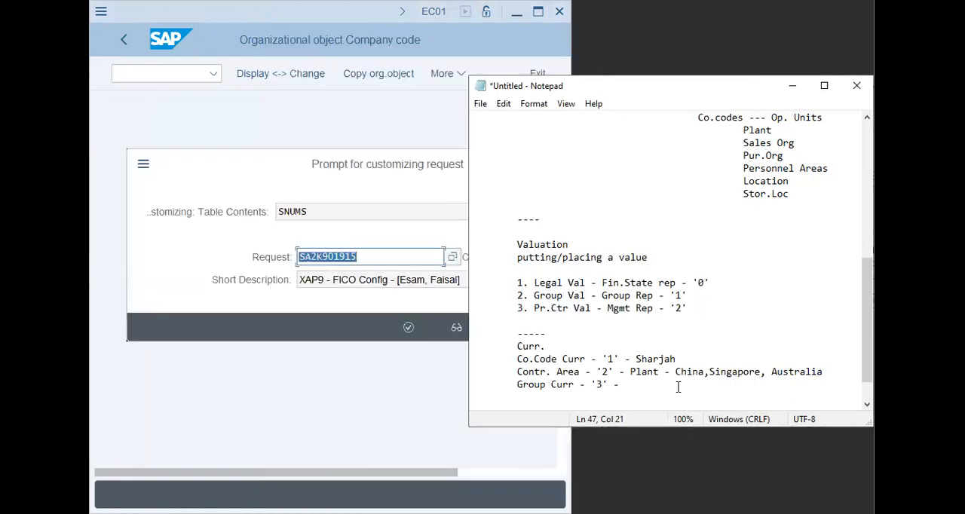
type("KSA")
key("Up")
key("Up")
- Return to the SAP customizing request prompt, and append "- AED" to the Co.Code Curr line in Notepad
left_click(382, 337)
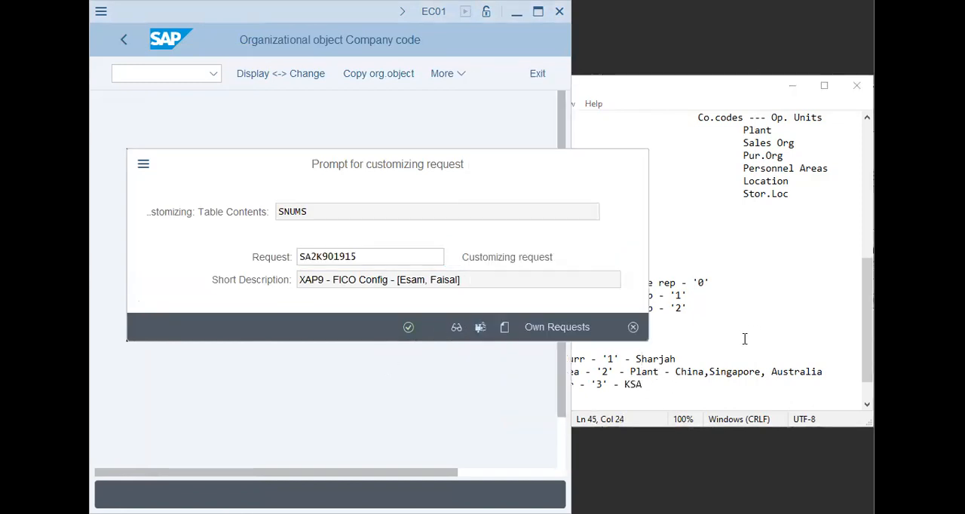
left_click(704, 359)
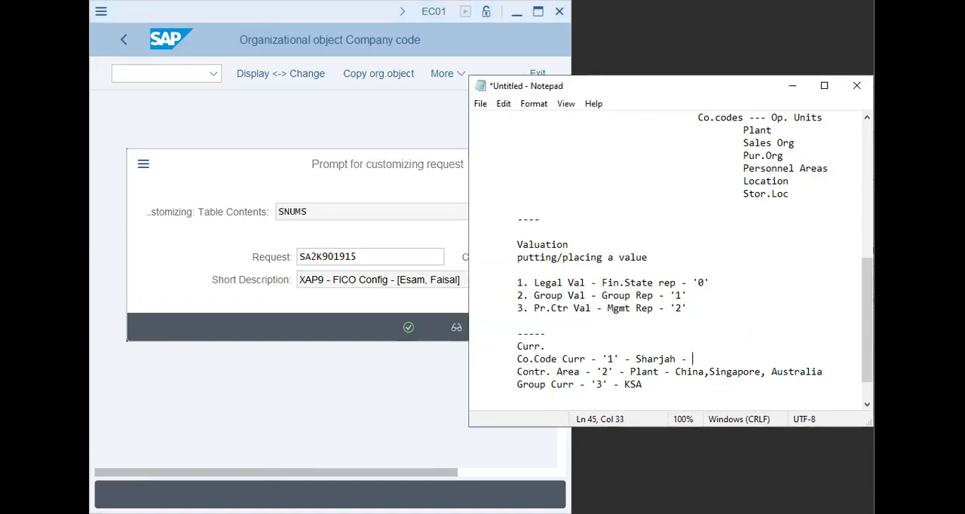
type("AED")
key("Down")
- Replace the country list in the Contr. Area line with "usd" and append "- SAR" to the Group Curr line
left_click_drag(839, 378, 669, 376)
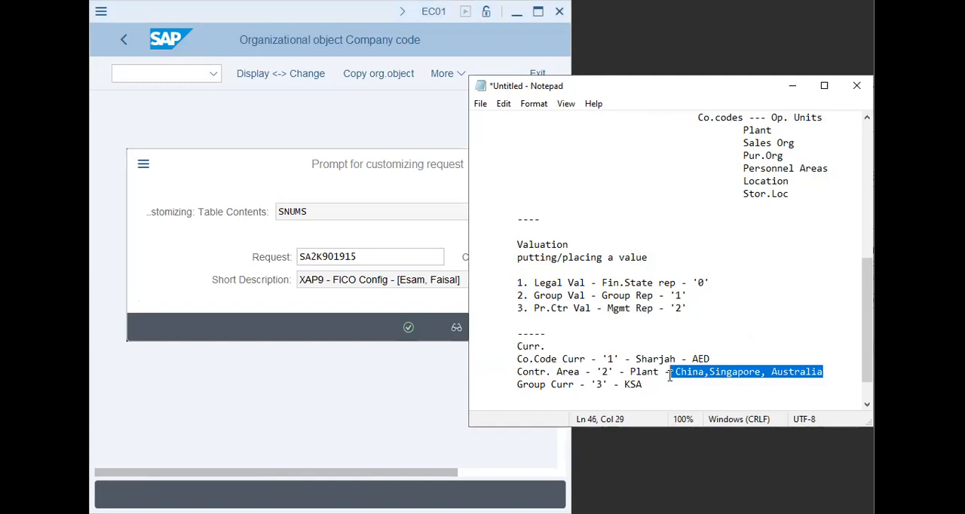
type("usd")
left_click(749, 389)
type("- SAR")
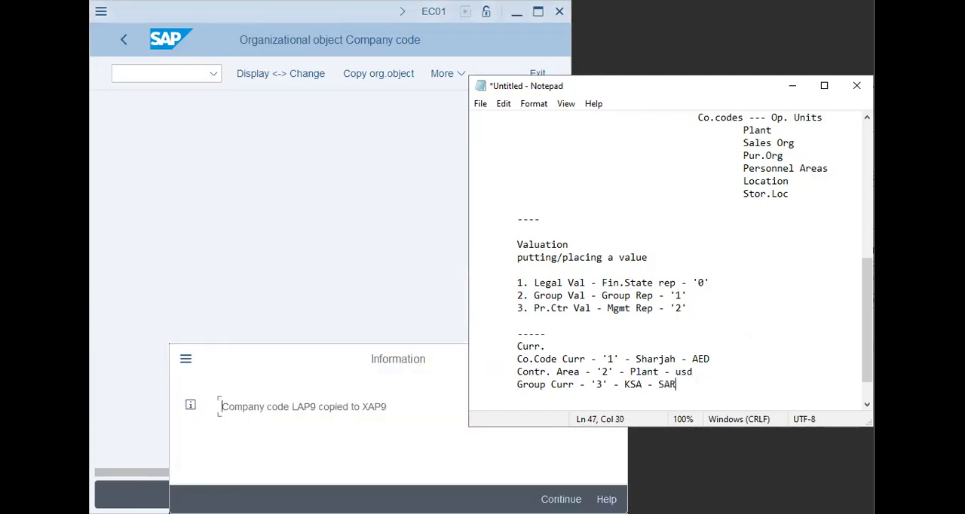
- Read and dismiss the SAP information message about copying company code LAP9 to XAP9
left_click_drag(241, 408, 405, 402)
left_click(405, 403)
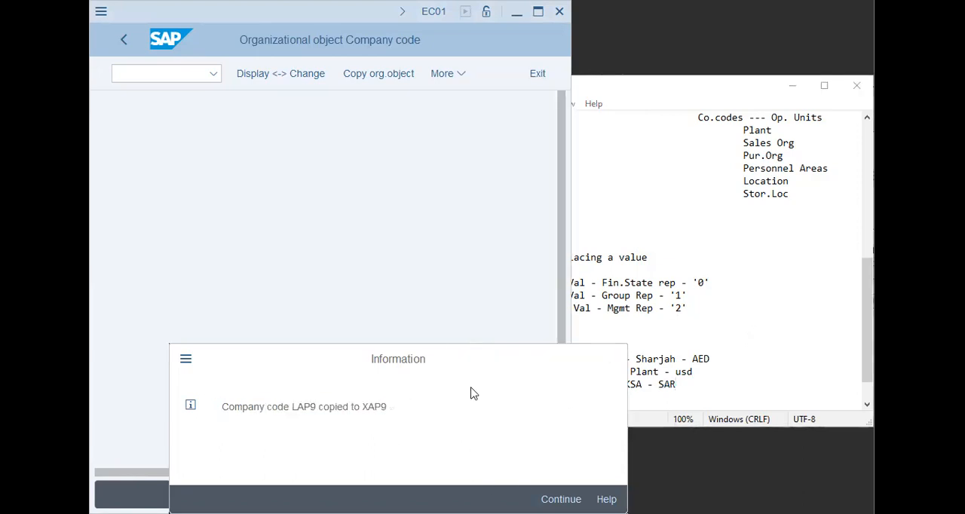
key("Return")
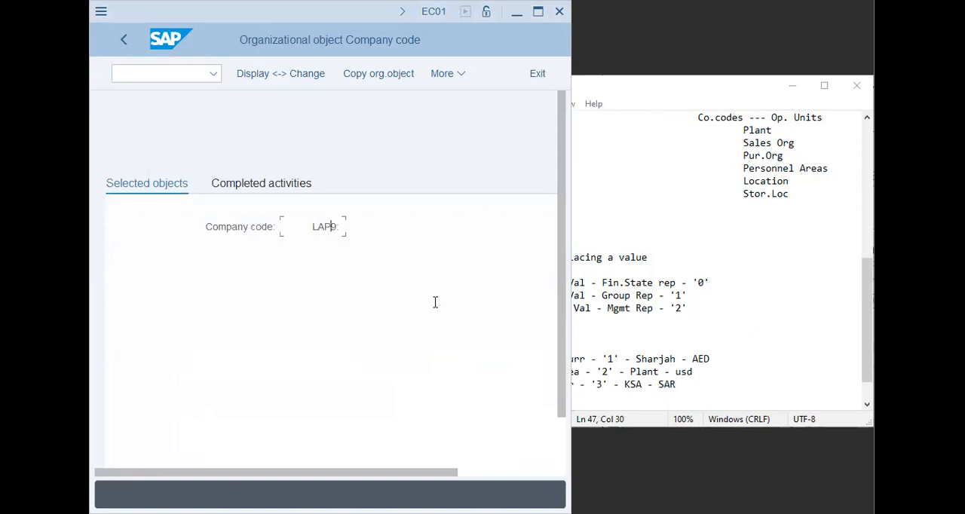
left_click(734, 435)
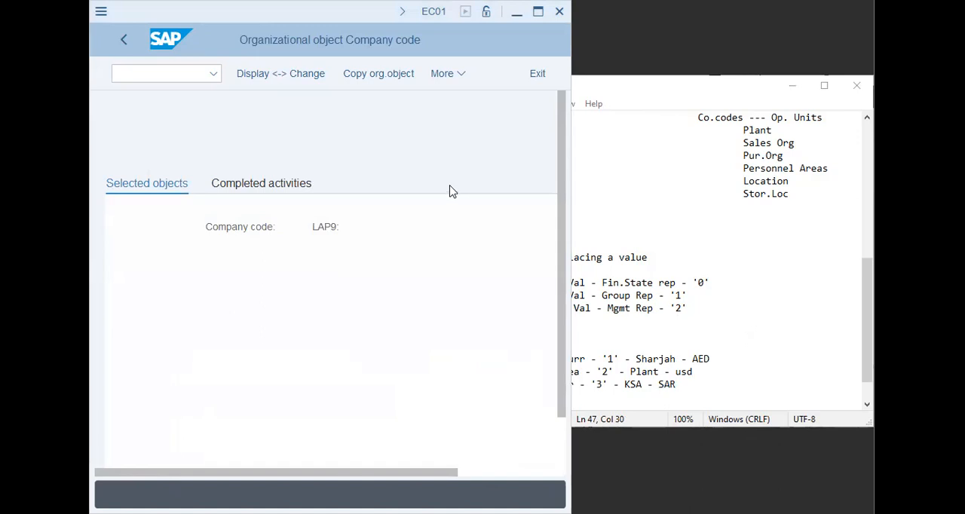
- Leave the company code screen for the Define Segment activity in SAP, and add a "----" separator below the currency notes in Notepad
left_click(128, 45)
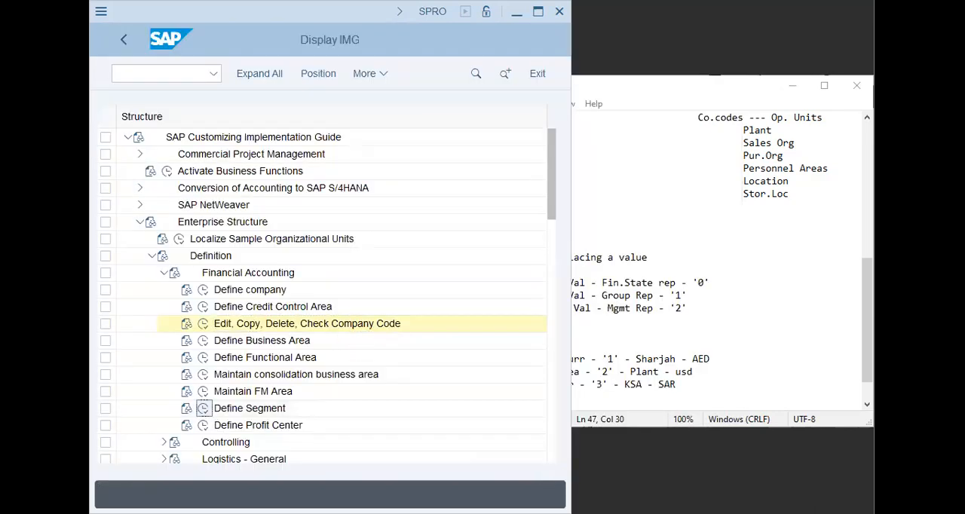
left_click(748, 375)
key("Return")
key("Return")
key("Return")
type("----")
key("Return")
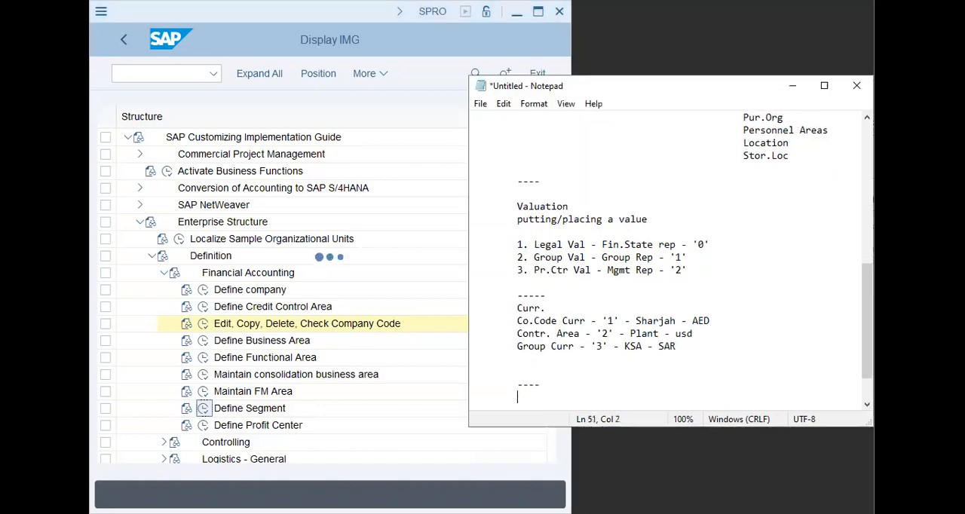
- Write "Segment" and "Business Vertical" on separate lines under the new separator in the Notepad notes
type("Segment")
key("Return")
type("B")
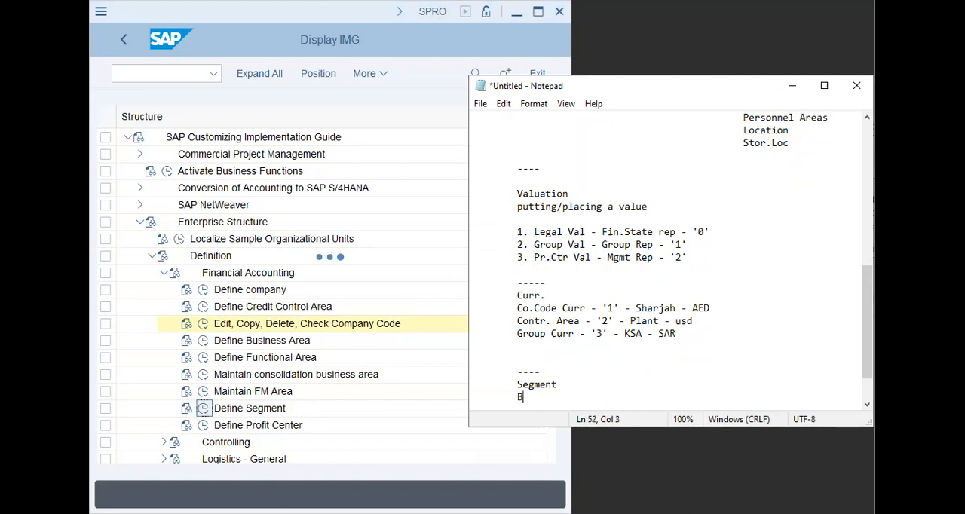
type("usiness Vertical")
key("Return")
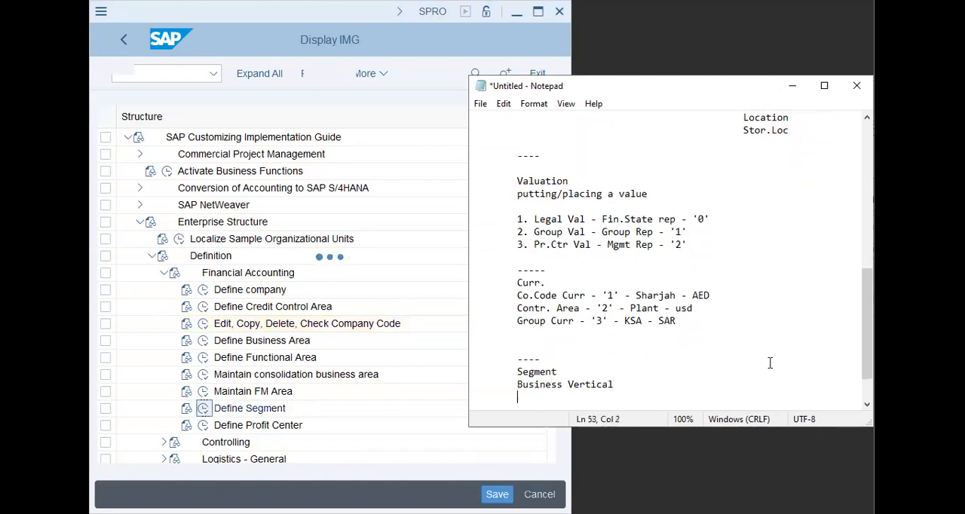
- List the example segments "Passenger vehicle", "Detergents" and "Spare Parts" on separate lines below "Business Vertical"
type("Passenger ")
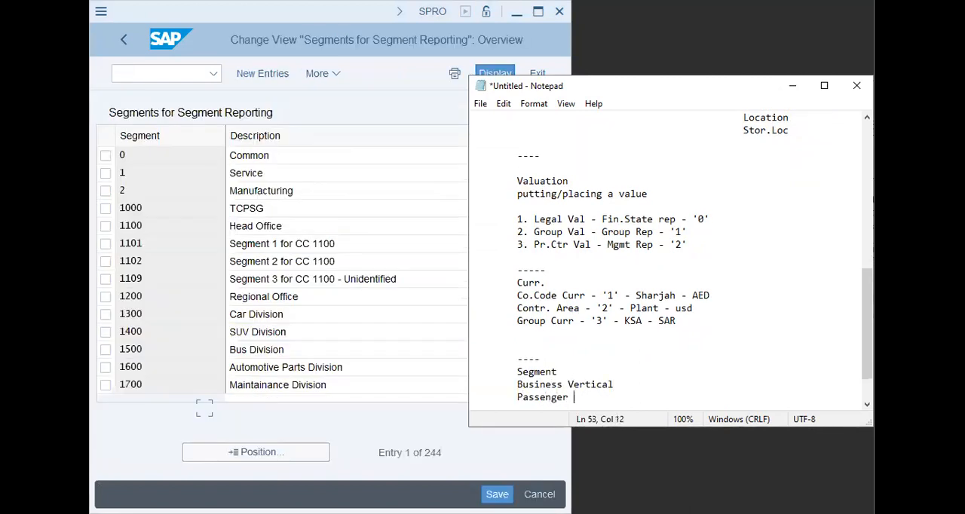
type("vehicle")
key("Return")
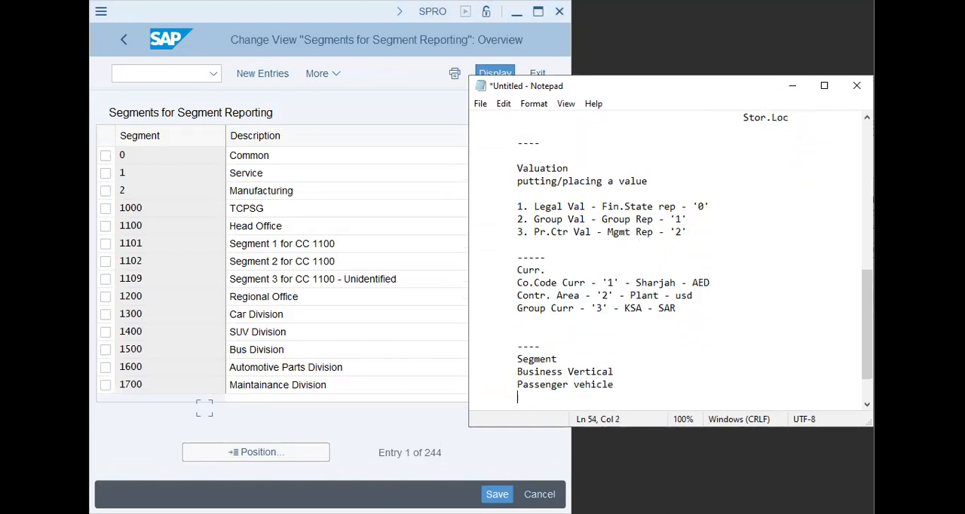
type("Detergents")
key("Return")
type("Spare Parts")
key("Return")
key("Tab")
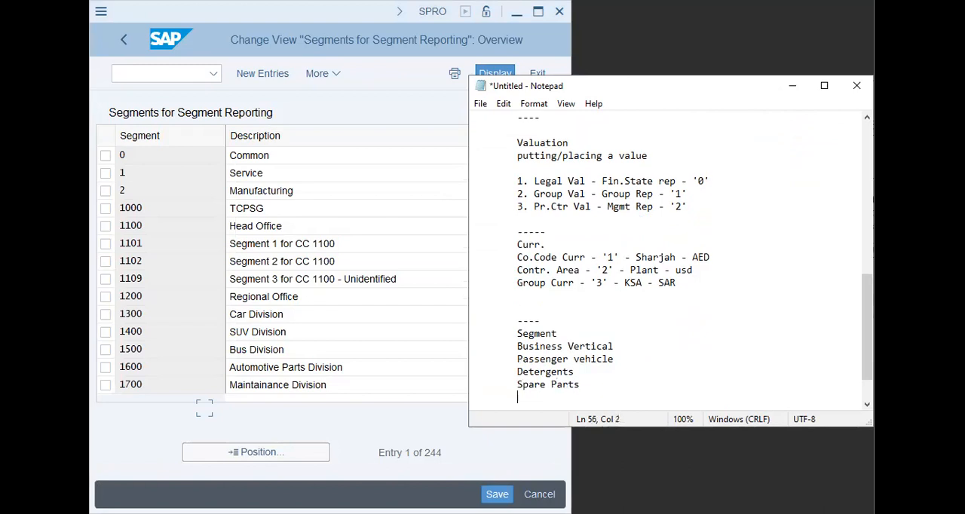
- Start new entries in SAP's segment reporting table, and close the segment notes in Notepad with a "---" line
left_click(266, 75)
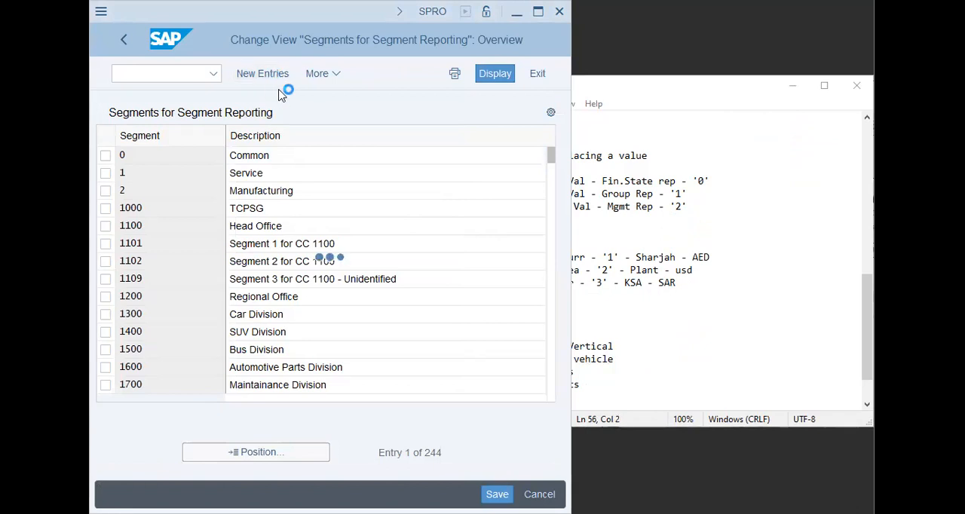
left_click(723, 388)
type("---")
key("Return")
key("Tab")
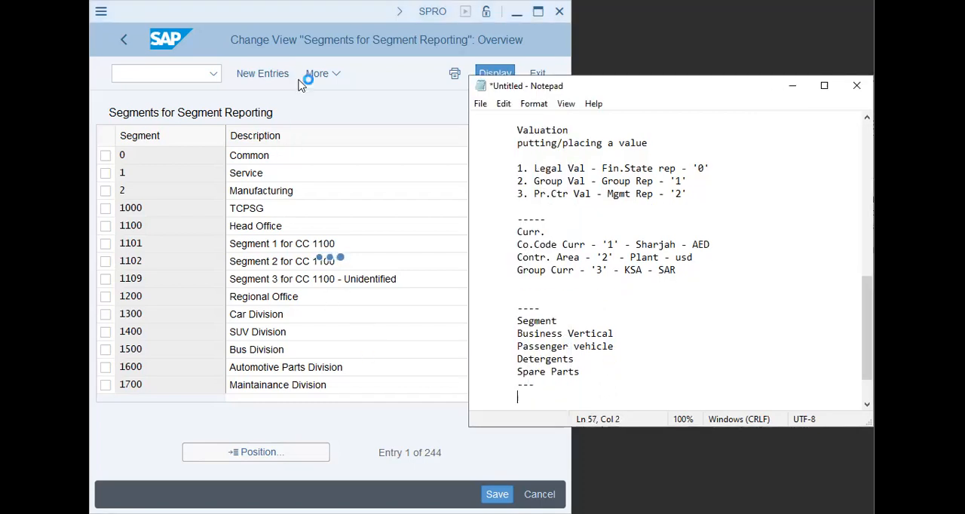
- Enter segment XAPP with the description "Passenger Vehicles - XAP9" in the first row of SAP's new segment entries
left_click(178, 161)
type("XAPP")
key("Tab")
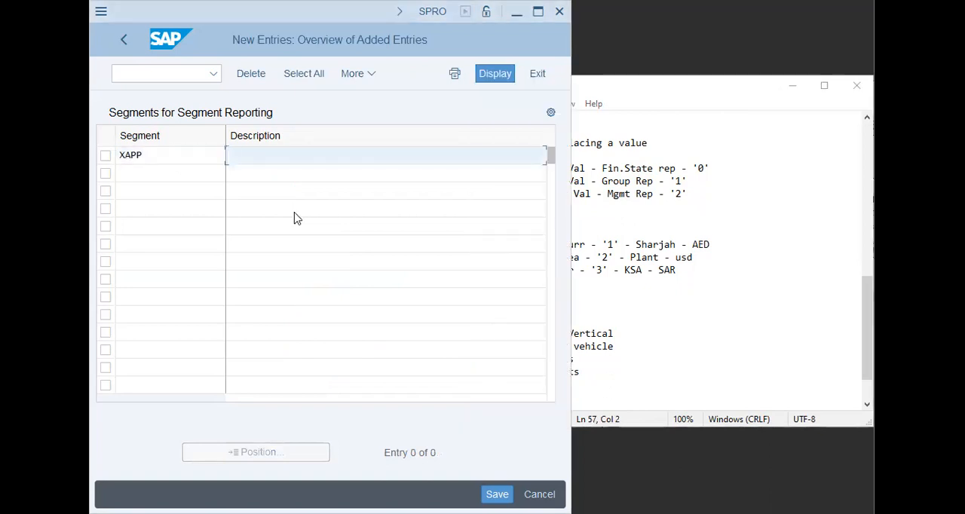
type("P")
key("Return")
key("shift+Left")
key("shift+Left")
key("shift+Left")
type("XAP")
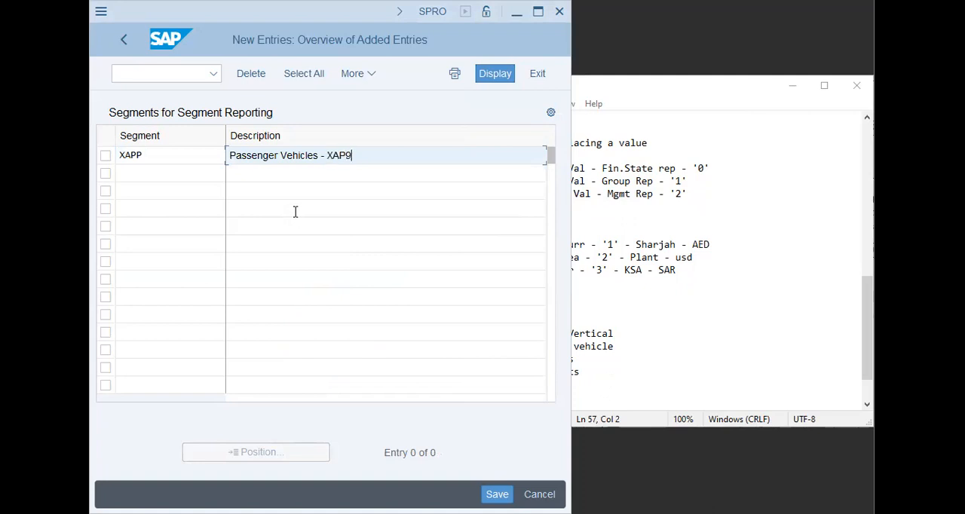
- Enter segment XASU with the description "SUV - xAP9" in the second row, adapting the earlier "SUV - GAP9" description
key("Tab")
type("XASU")
key("Tab")
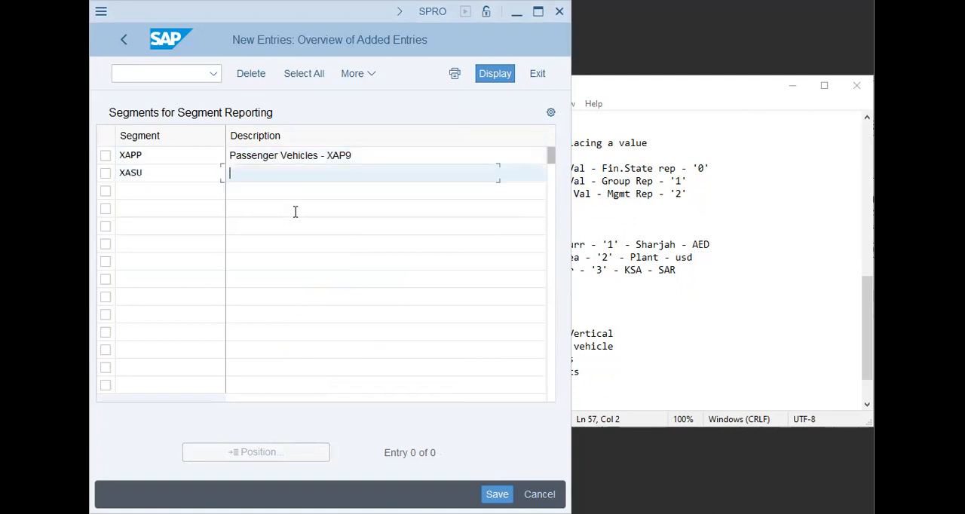
type("Su")
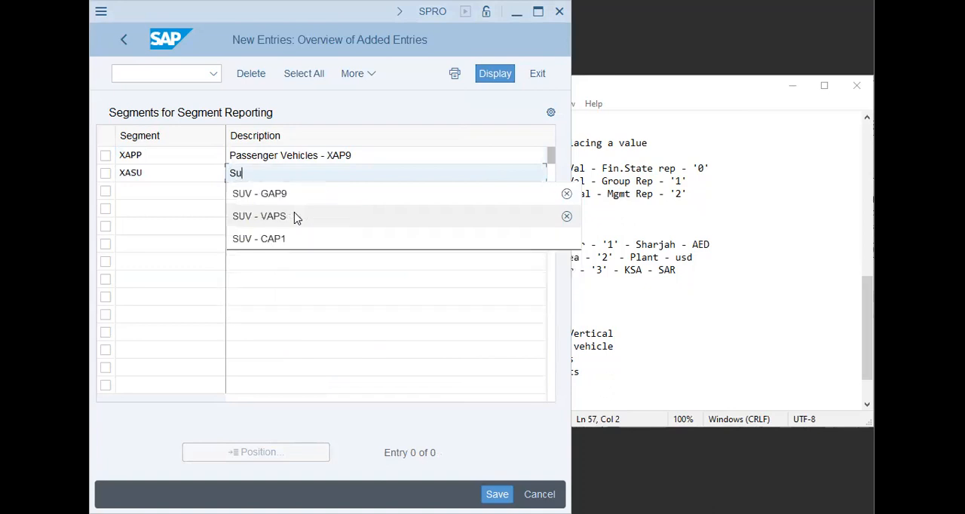
key("Down")
key("Return")
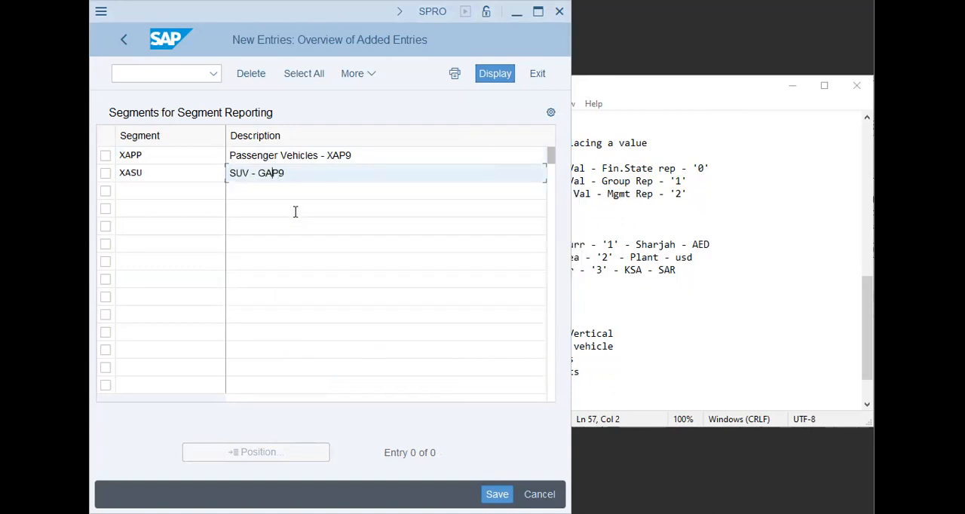
type("x")
key("Delete")
key("Return")
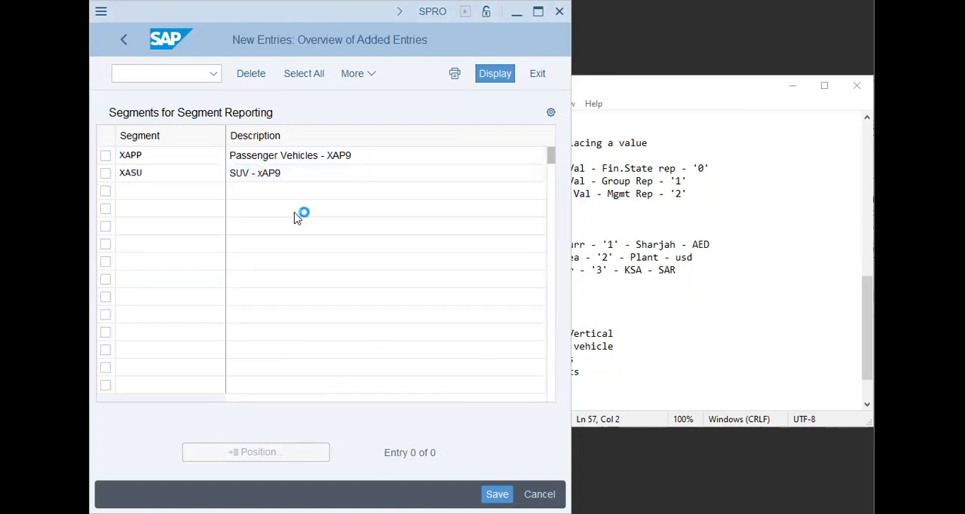